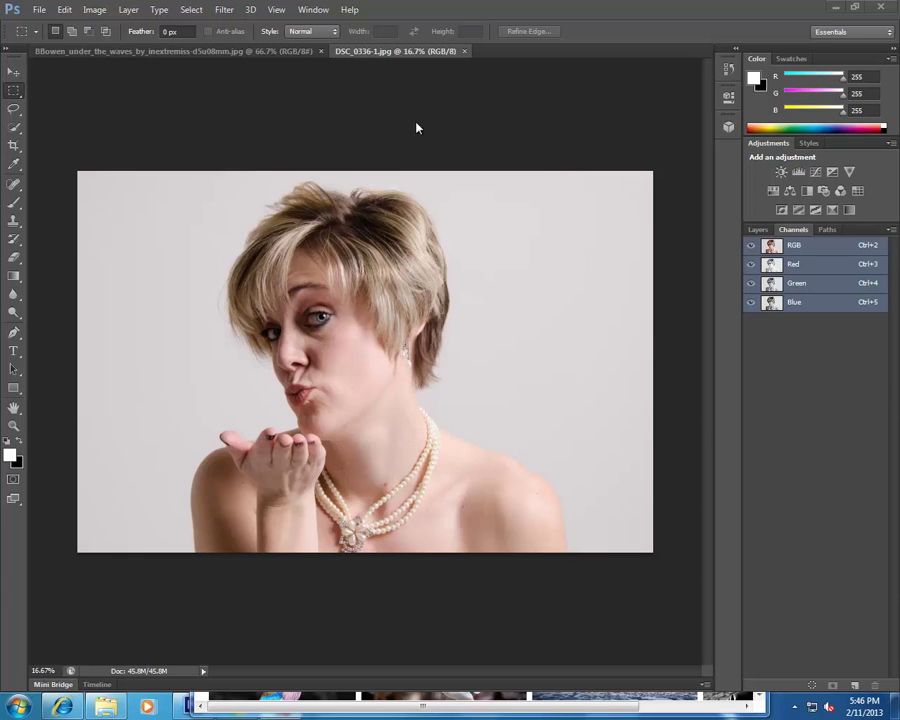
Switch to the black-and-white BBowen_under_the_waves image document tab
{"action": "left_click", "coordinate": [265, 52]}
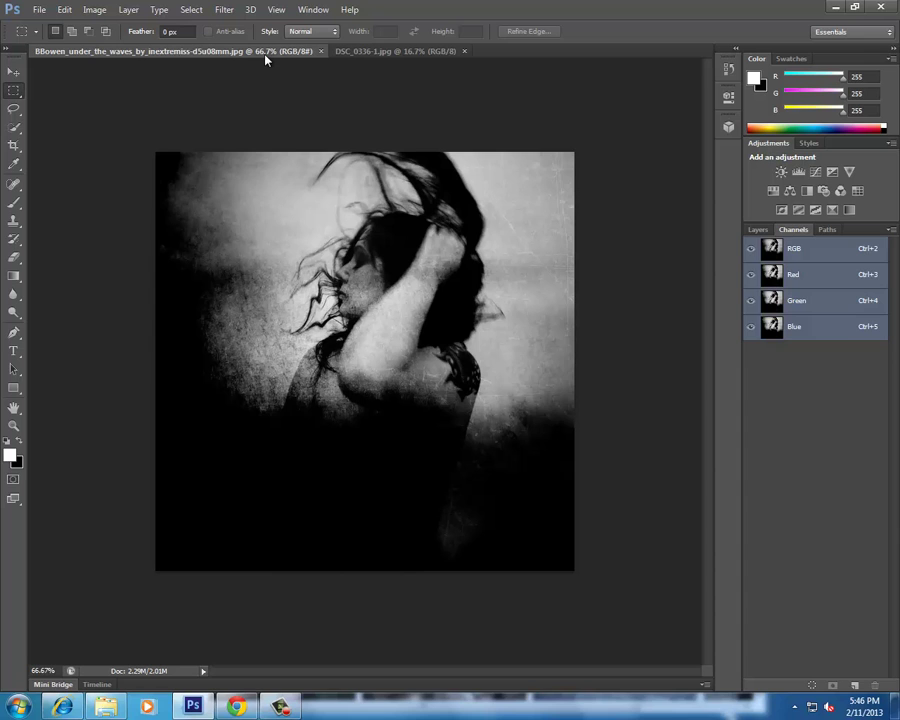
Show the Actions panel through the Window menu, enlarge it, and delete the Default Actions set
{"action": "left_click", "coordinate": [308, 12]}
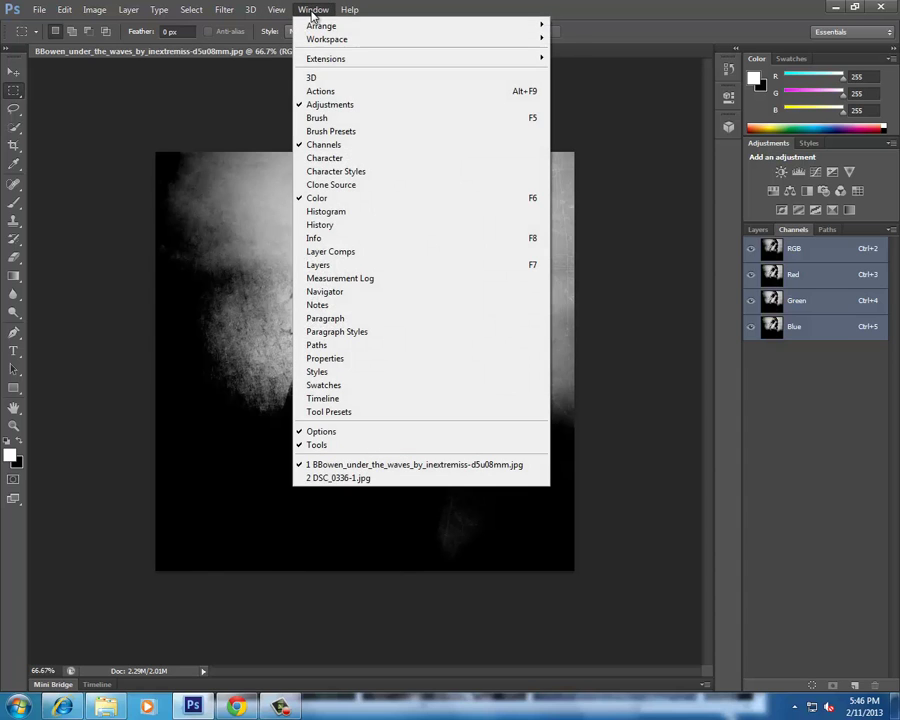
{"action": "left_click", "coordinate": [341, 94]}
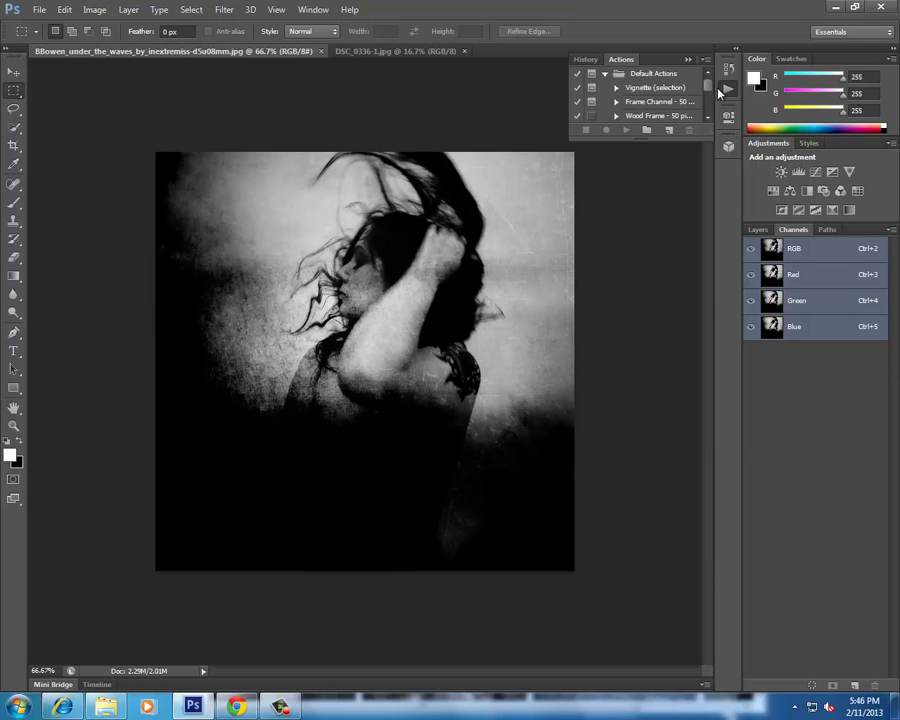
{"action": "left_click_drag", "start_coordinate": [693, 135], "coordinate": [651, 445]}
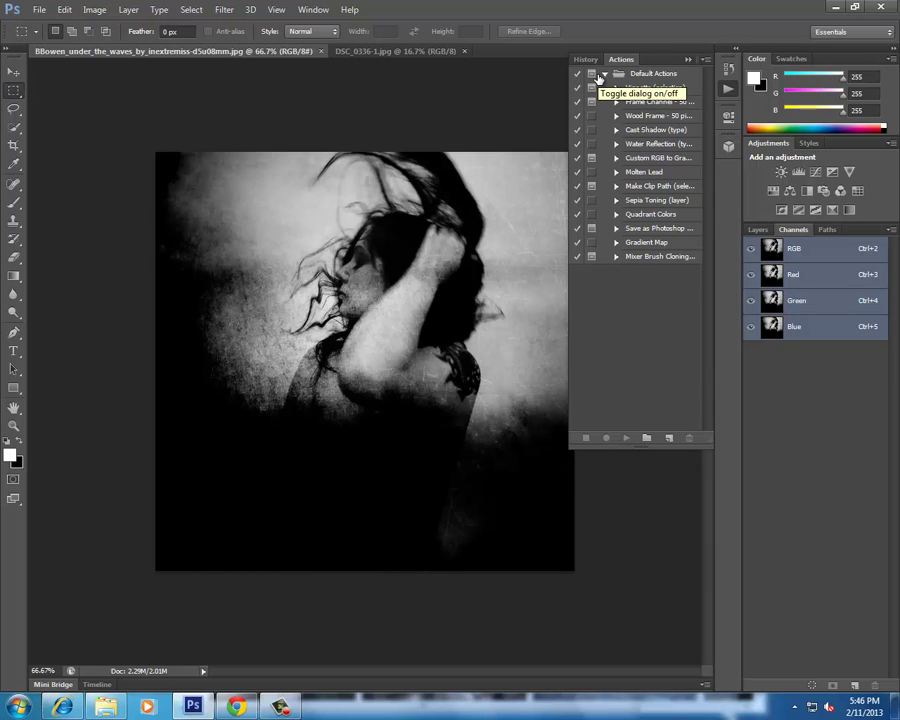
{"action": "left_click_drag", "start_coordinate": [598, 78], "coordinate": [694, 437]}
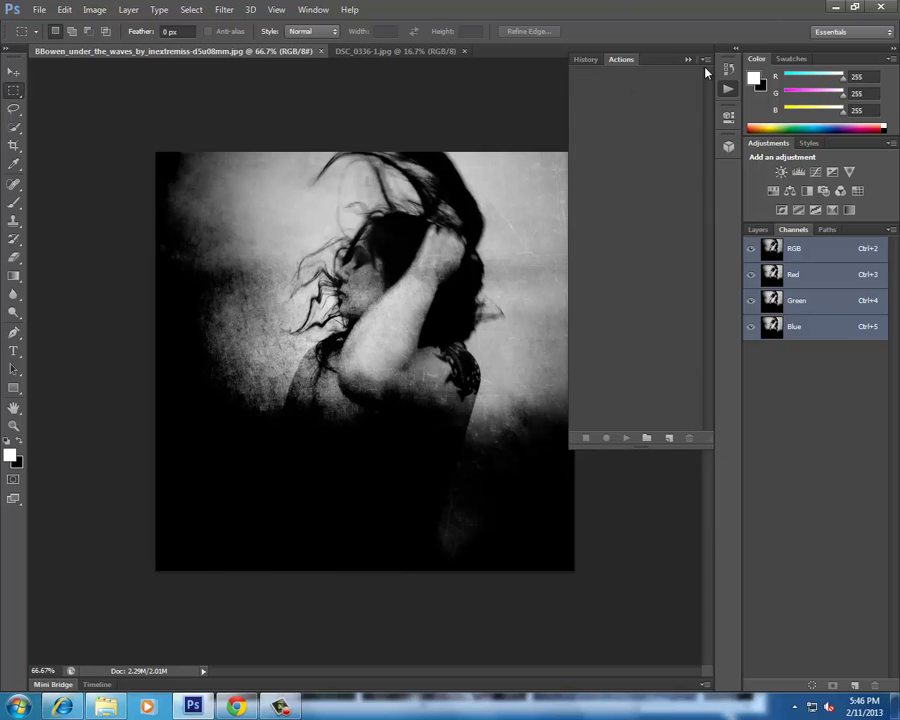
Load the Image Effects action set from the Actions panel menu
{"action": "left_click", "coordinate": [705, 60]}
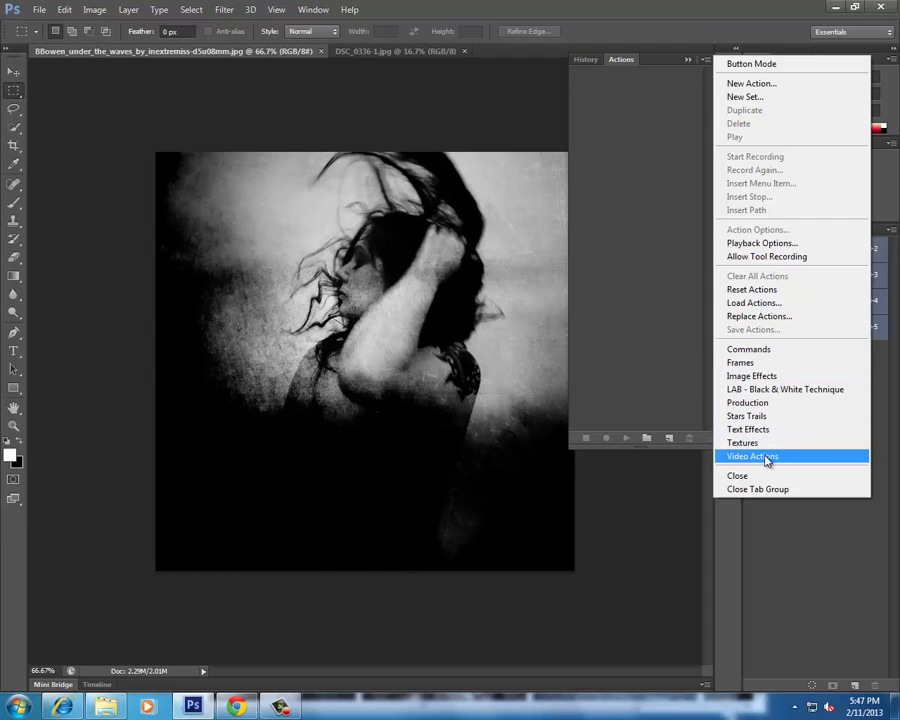
{"action": "left_click", "coordinate": [801, 377]}
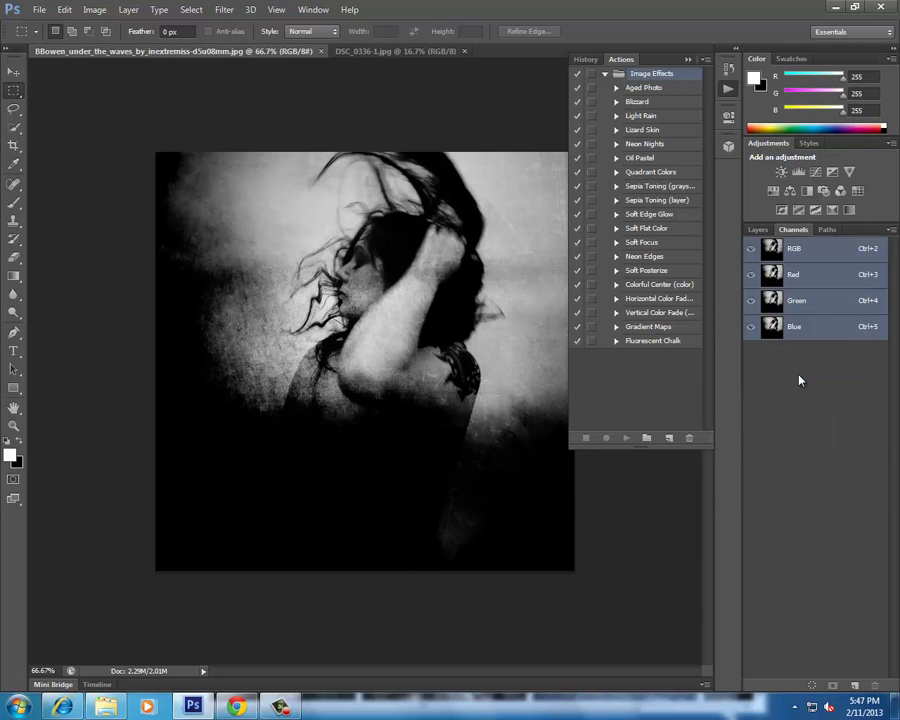
On DSC_0336-1.jpg, delete Light Rain, Oil Pastel and Horizontal Color Fade, then select Lizard Skin
{"action": "left_click", "coordinate": [632, 88]}
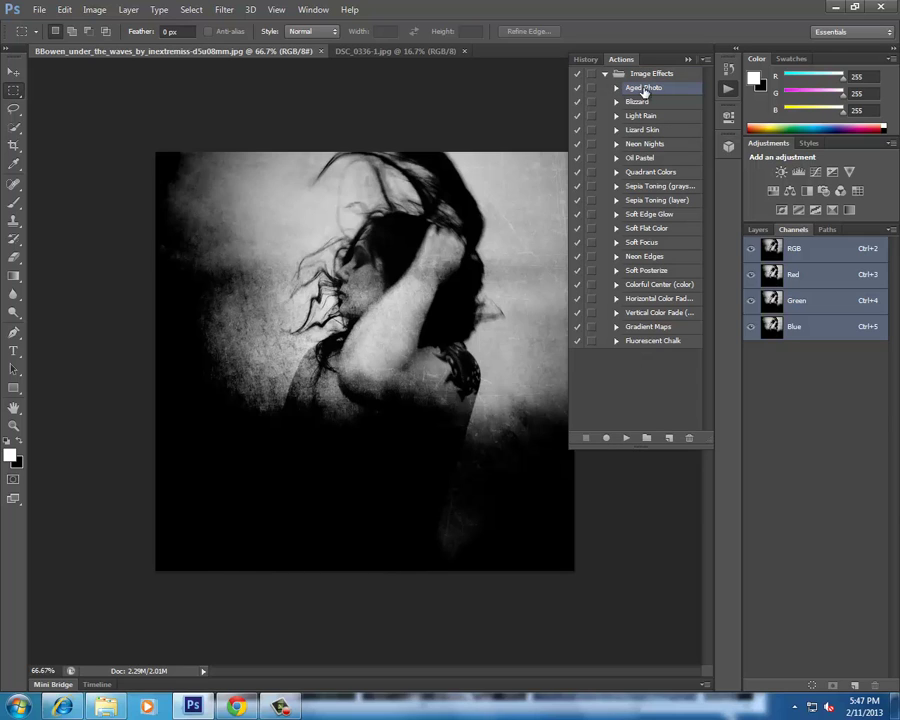
{"action": "left_click", "coordinate": [370, 52]}
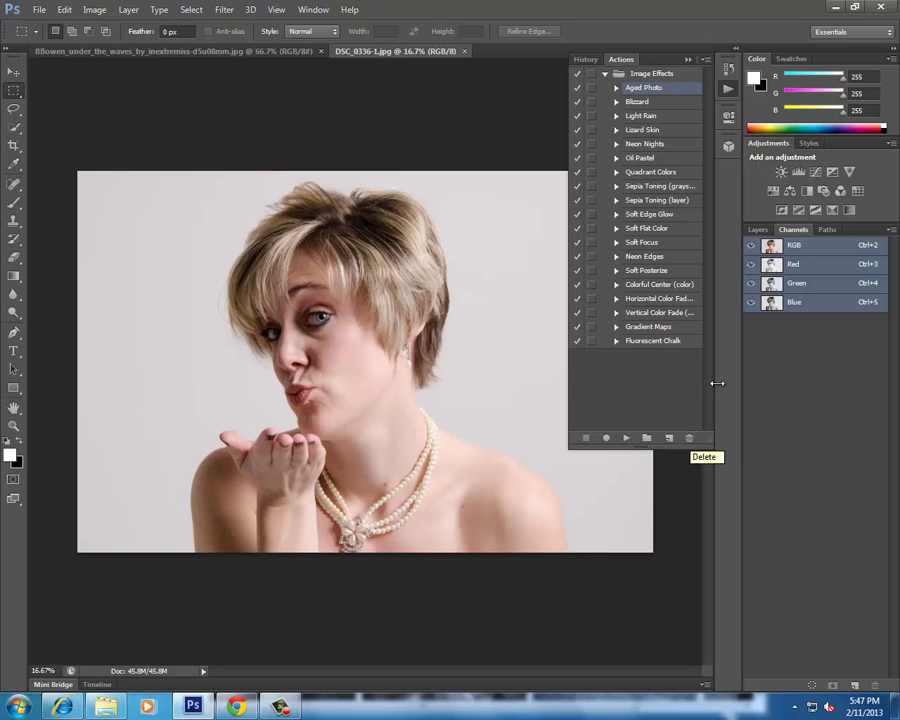
{"action": "left_click_drag", "start_coordinate": [640, 115], "coordinate": [688, 438]}
{"action": "left_click_drag", "start_coordinate": [635, 143], "coordinate": [689, 440]}
{"action": "left_click_drag", "start_coordinate": [677, 269], "coordinate": [689, 440]}
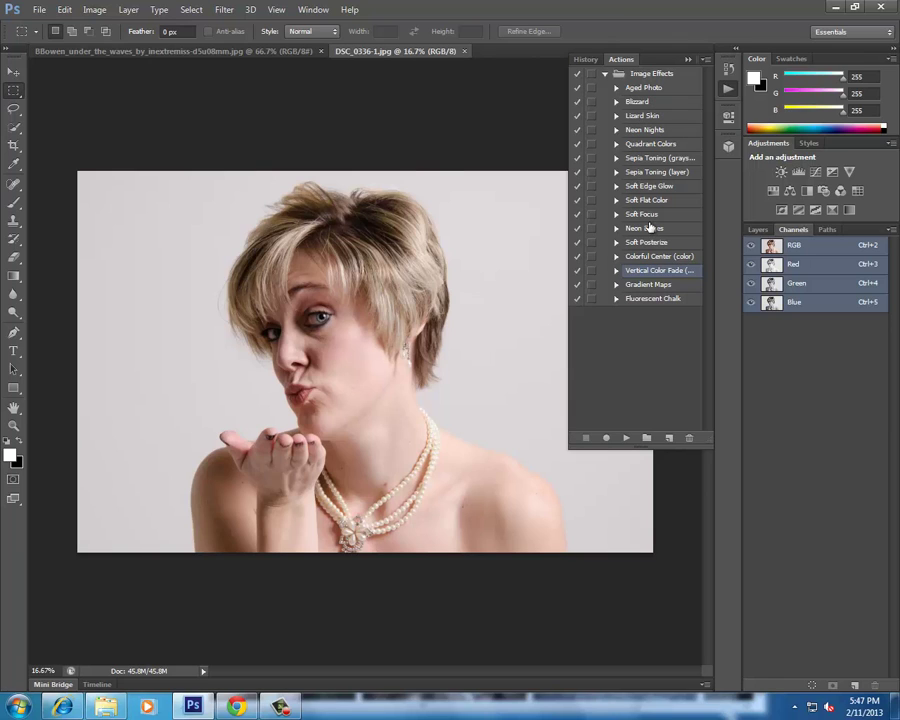
{"action": "left_click", "coordinate": [654, 117]}
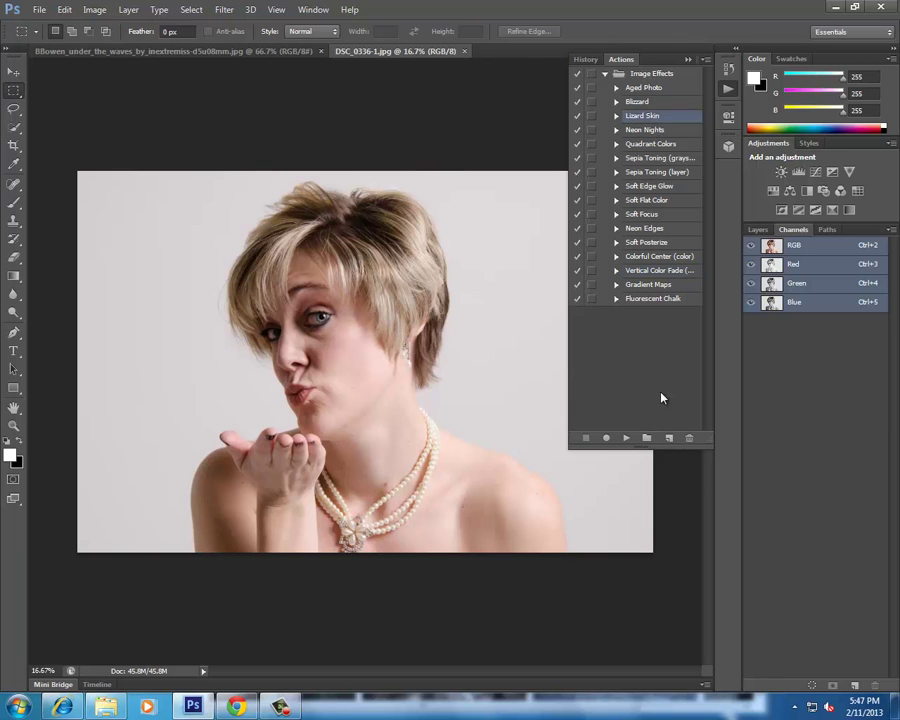
Play the Lizard Skin action on the portrait, then zoom and pan to inspect the scaly texture
{"action": "left_click", "coordinate": [628, 437]}
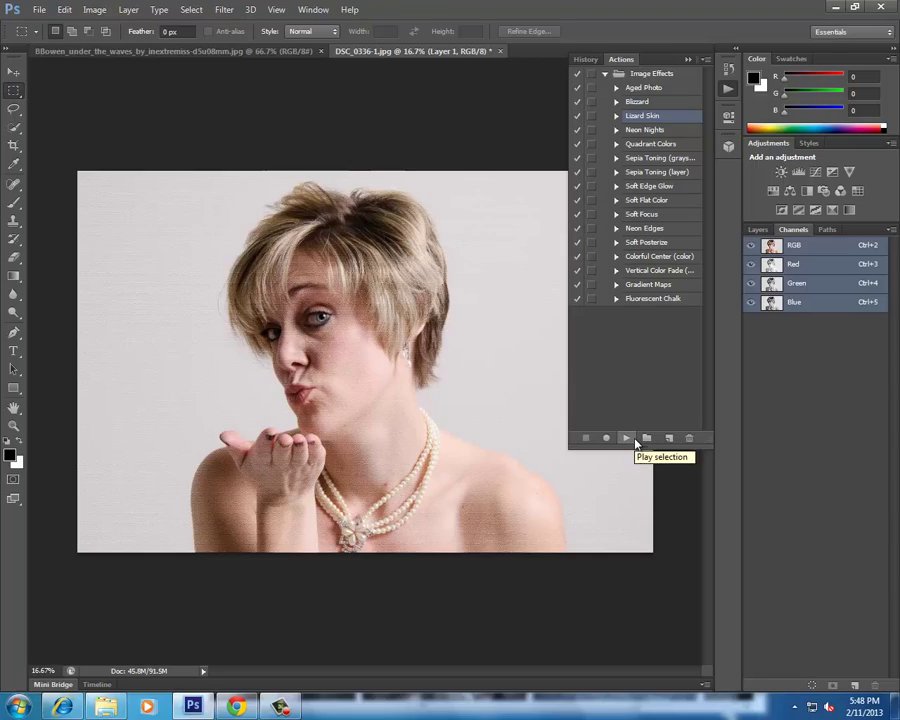
{"action": "scroll", "coordinate": [422, 504], "scroll_direction": "up", "scroll_amount": 6}
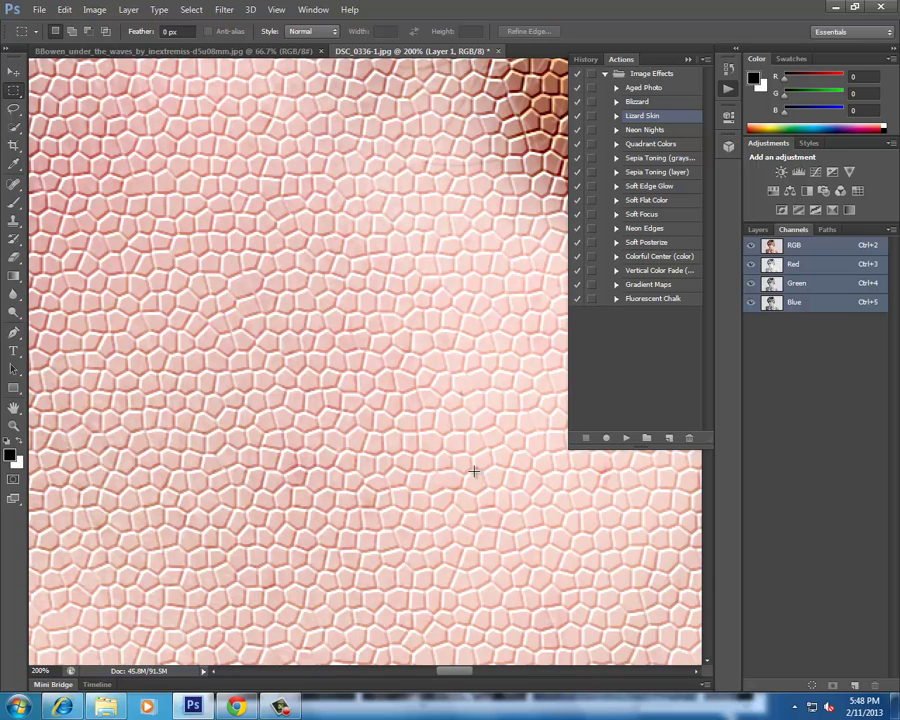
{"action": "key", "text": "ctrl+minus"}
{"action": "key", "text": "ctrl+minus"}
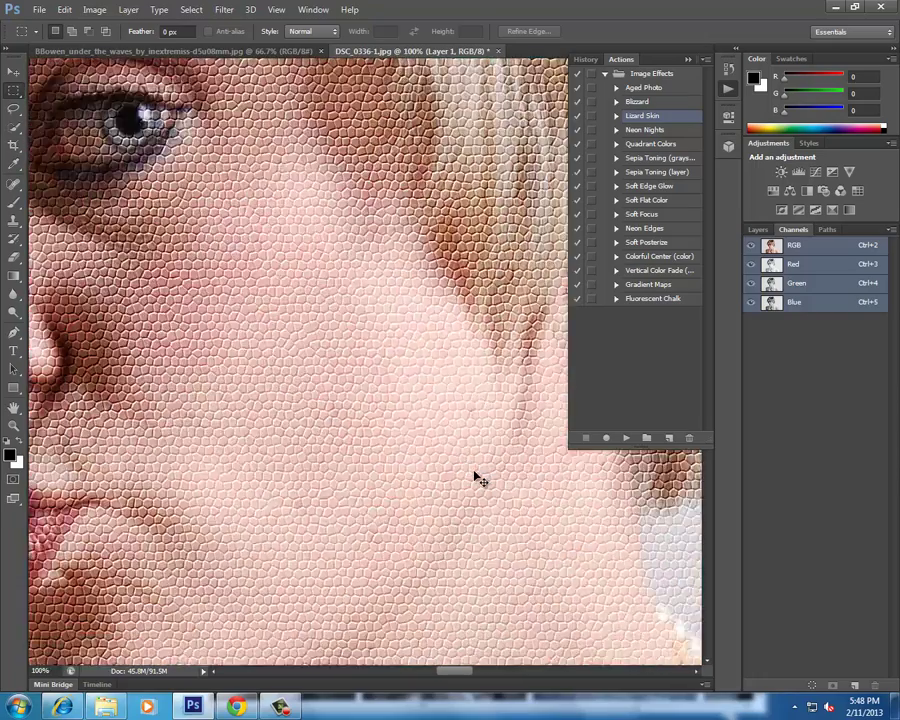
{"action": "left_click_drag", "start_coordinate": [177, 313], "coordinate": [241, 325]}
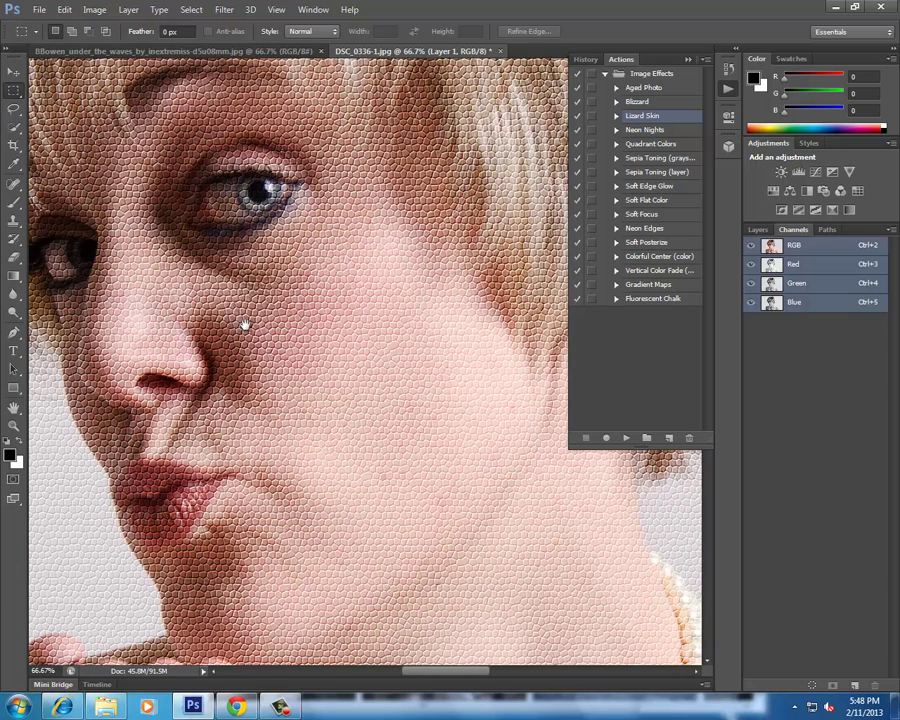
Select Neon Nights and Sepia Toning, then expand Lizard Skin to list its recorded steps
{"action": "left_click", "coordinate": [660, 130]}
{"action": "left_click", "coordinate": [650, 158]}
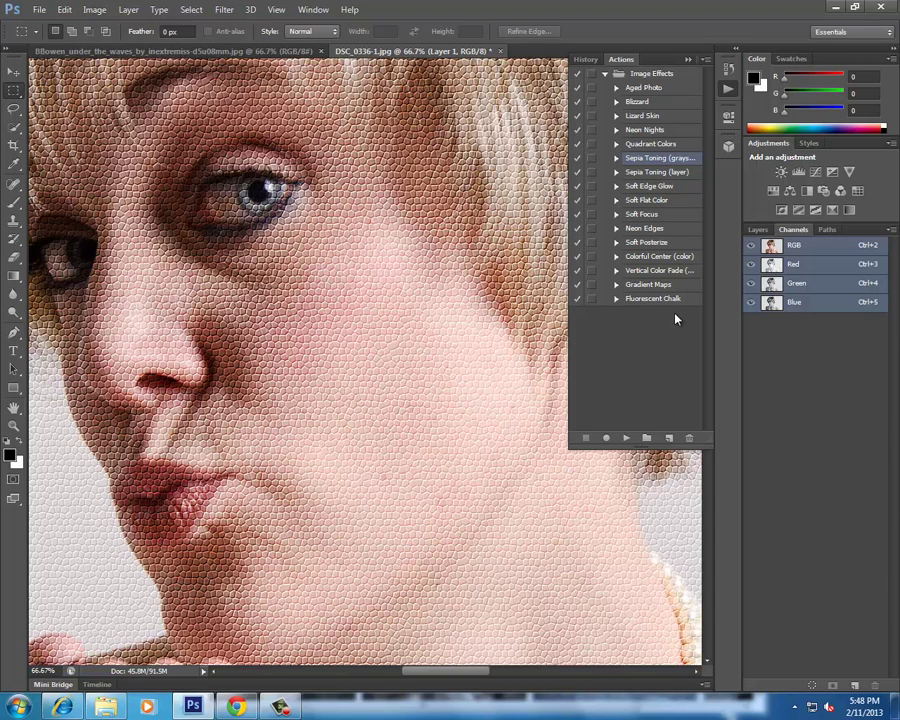
{"action": "left_click", "coordinate": [293, 710]}
{"action": "left_click", "coordinate": [836, 642]}
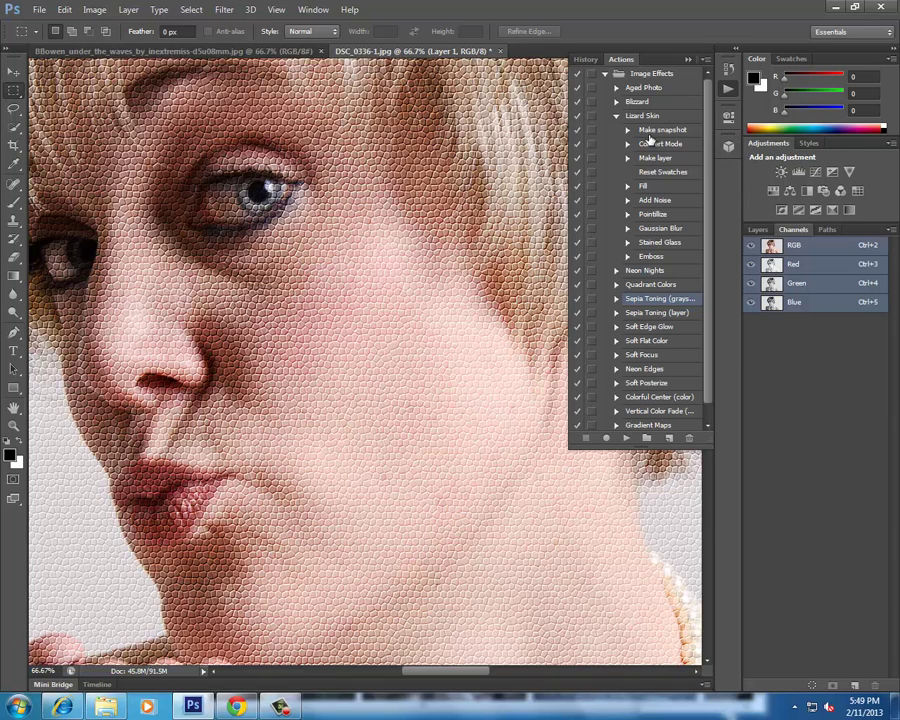
Re-expand Lizard Skin and inspect its Make snapshot, Convert Mode and Make layer steps
{"action": "left_click", "coordinate": [617, 116]}
{"action": "left_click", "coordinate": [618, 118]}
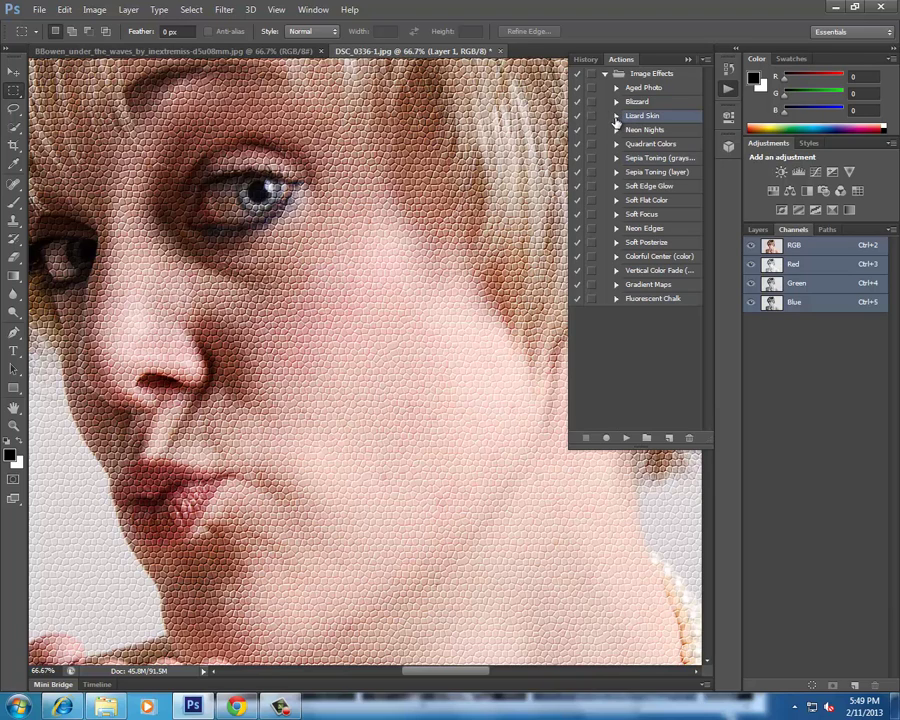
{"action": "left_click", "coordinate": [617, 116]}
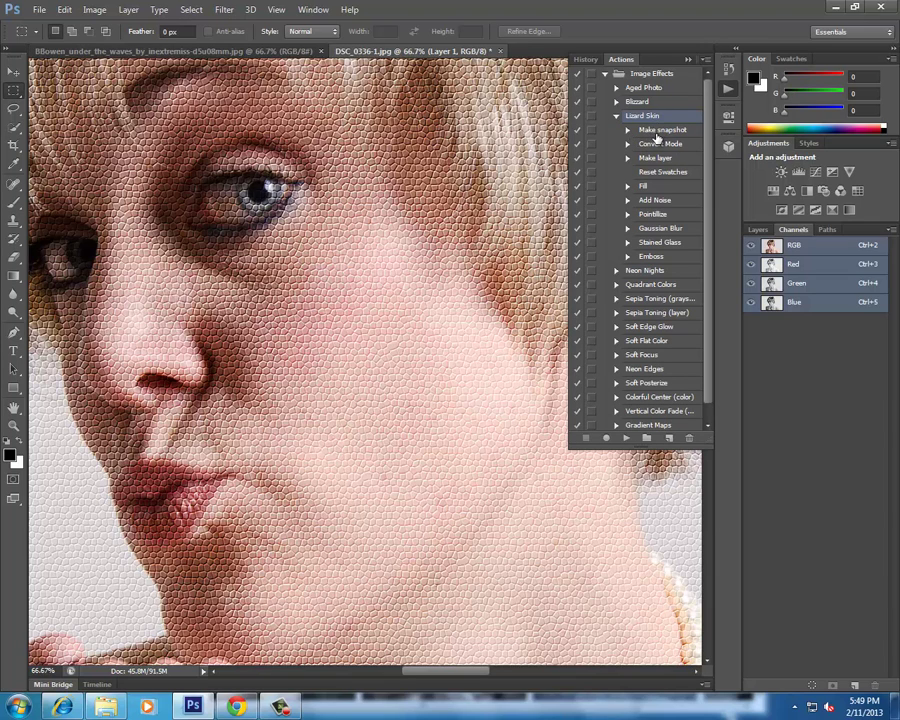
{"action": "left_click", "coordinate": [648, 132]}
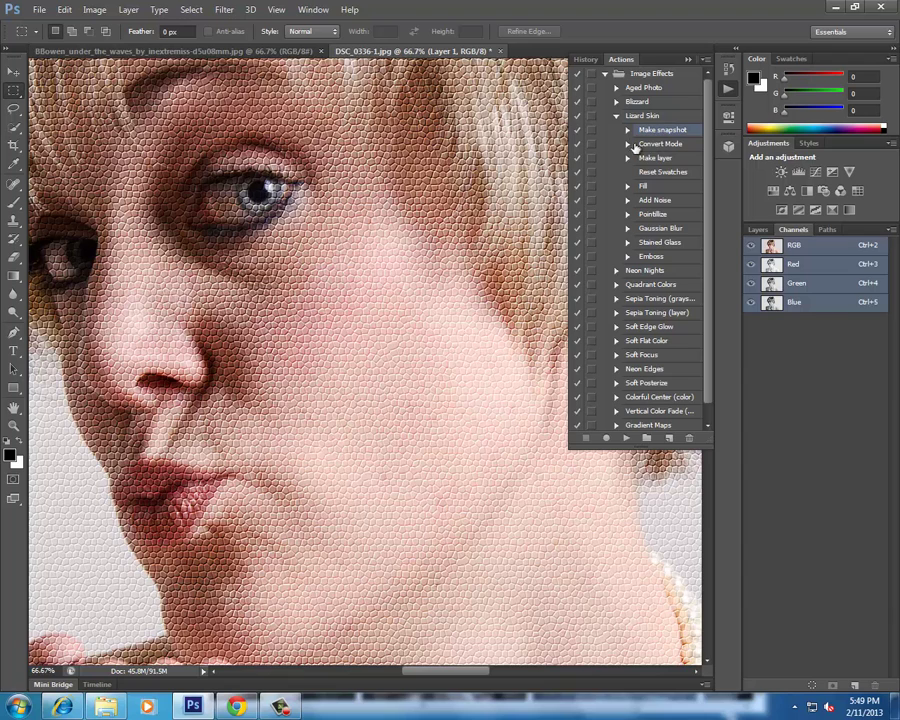
{"action": "left_click", "coordinate": [632, 146]}
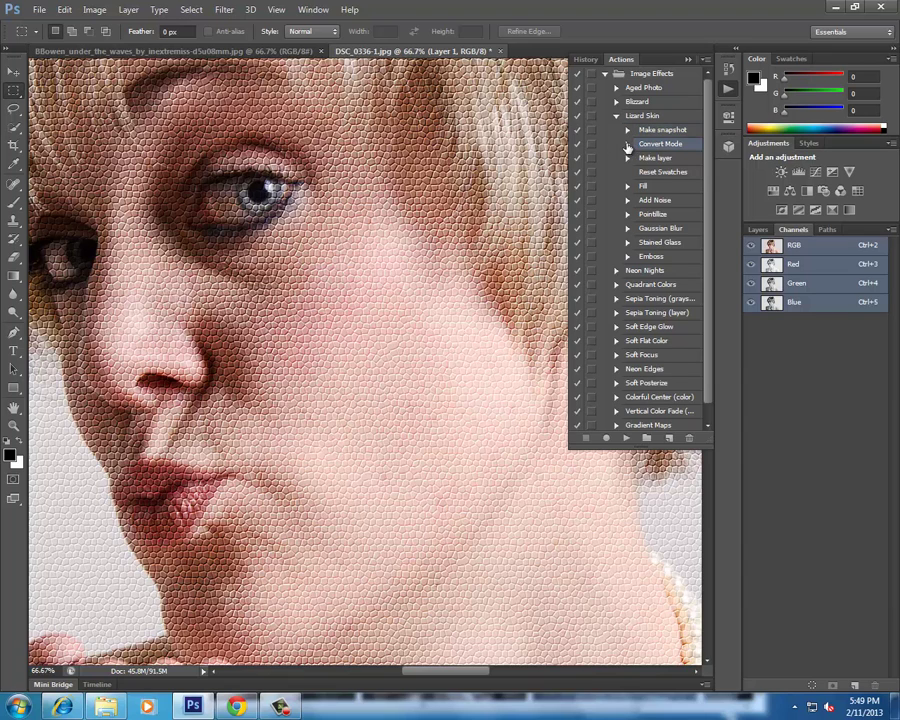
{"action": "left_click", "coordinate": [628, 144]}
{"action": "left_click", "coordinate": [628, 170]}
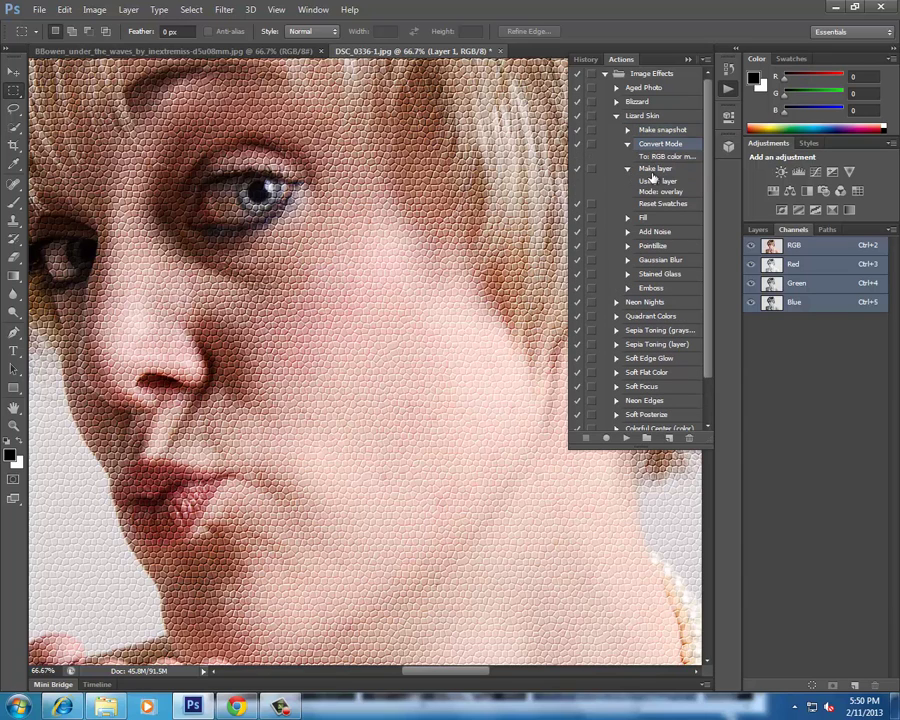
{"action": "left_click", "coordinate": [652, 169]}
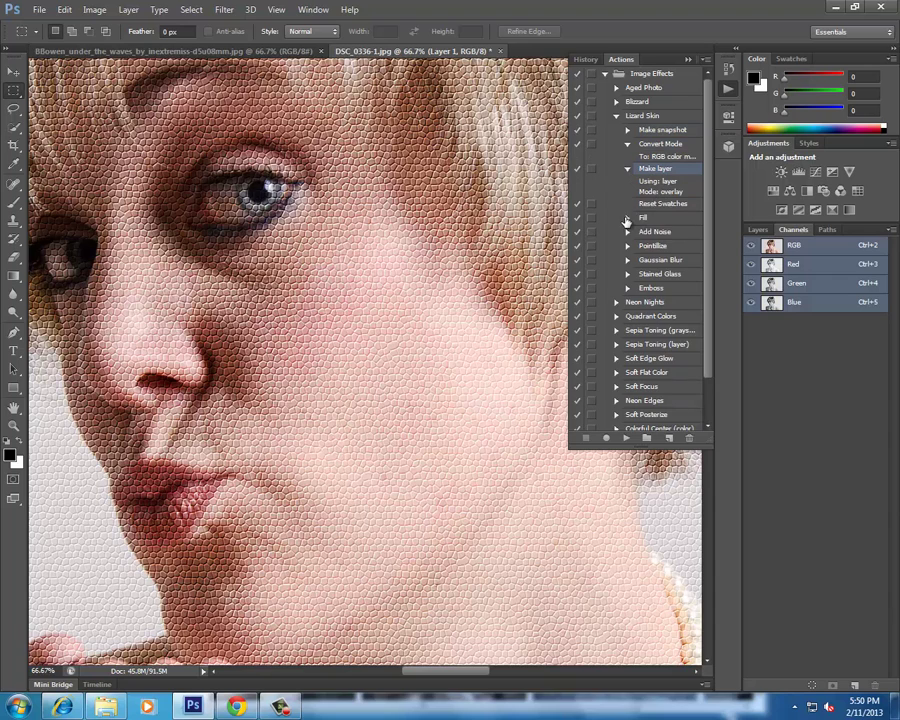
Inspect the Fill, Add Noise, Pointillize, Gaussian Blur, Stained Glass and Emboss step settings
{"action": "left_click", "coordinate": [628, 217]}
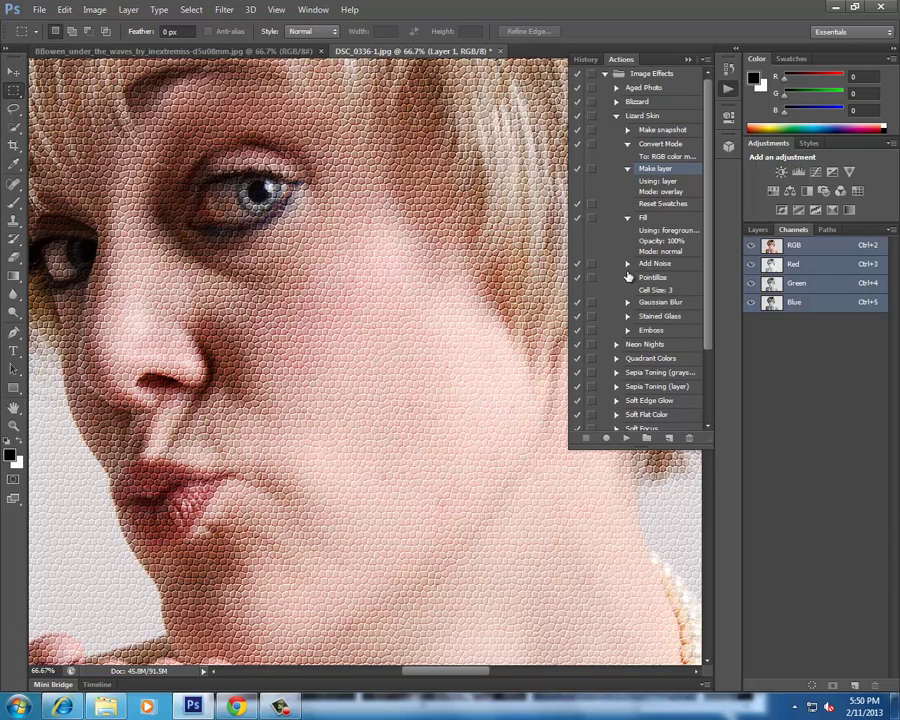
{"action": "left_click", "coordinate": [628, 263]}
{"action": "left_click", "coordinate": [628, 309]}
{"action": "scroll", "coordinate": [636, 305], "scroll_direction": "down", "scroll_amount": 1}
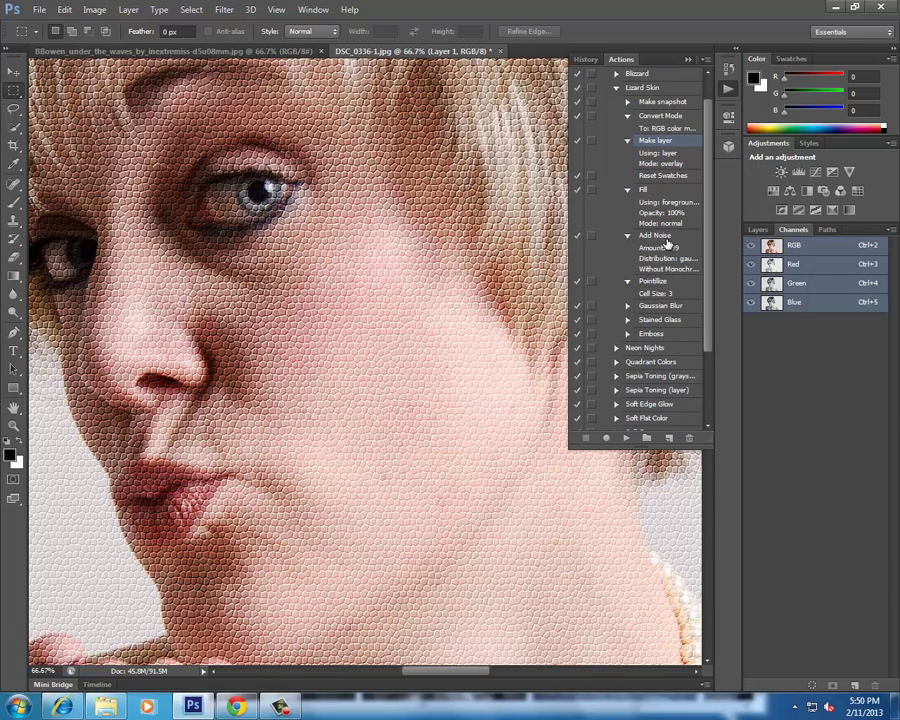
{"action": "left_click", "coordinate": [652, 235]}
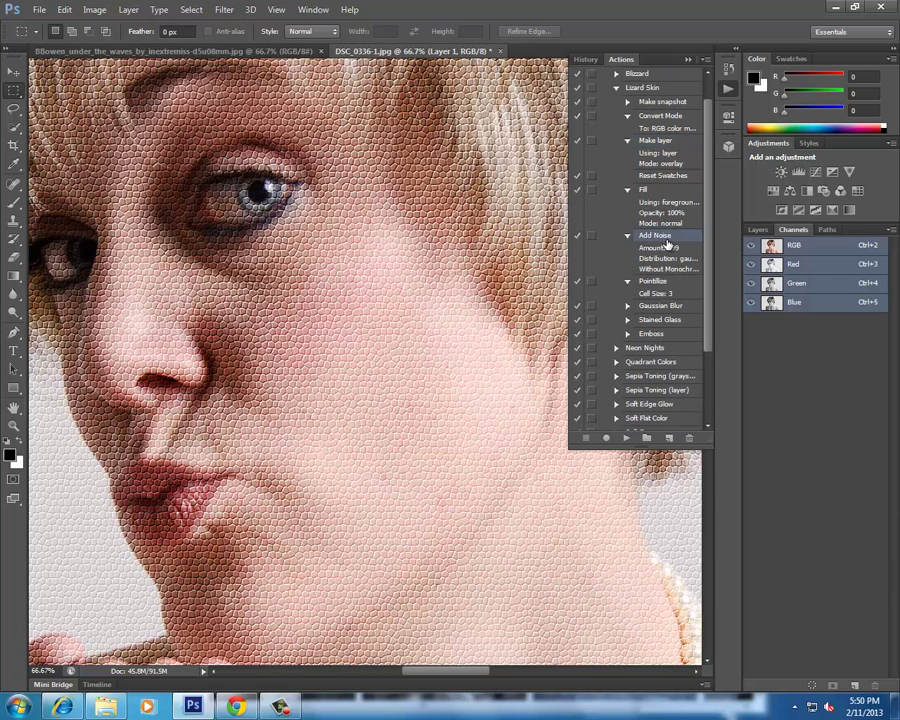
{"action": "left_click", "coordinate": [652, 281]}
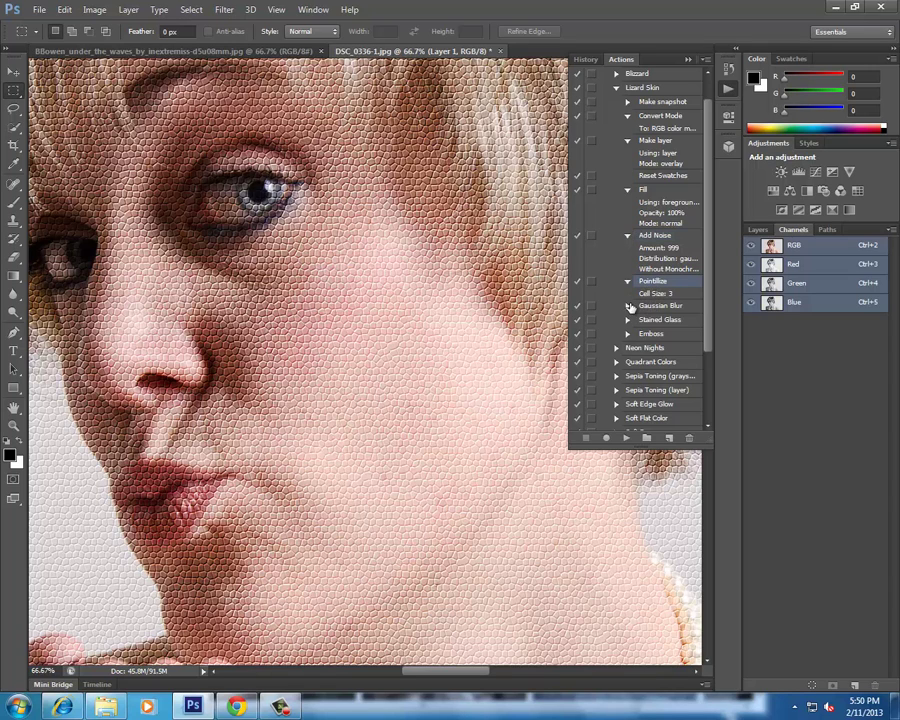
{"action": "left_click", "coordinate": [628, 305]}
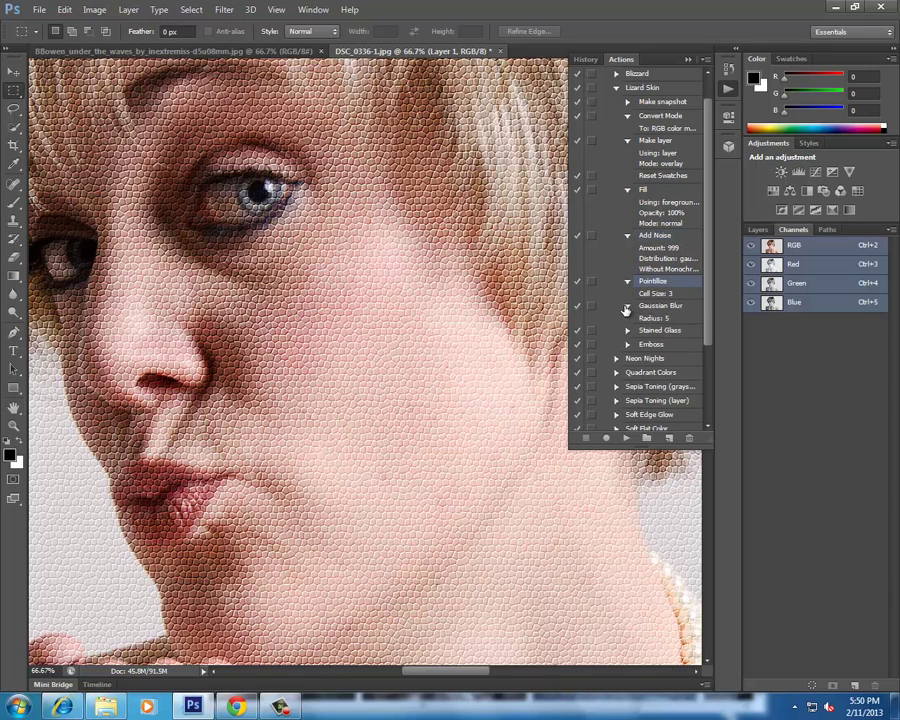
{"action": "left_click", "coordinate": [628, 331]}
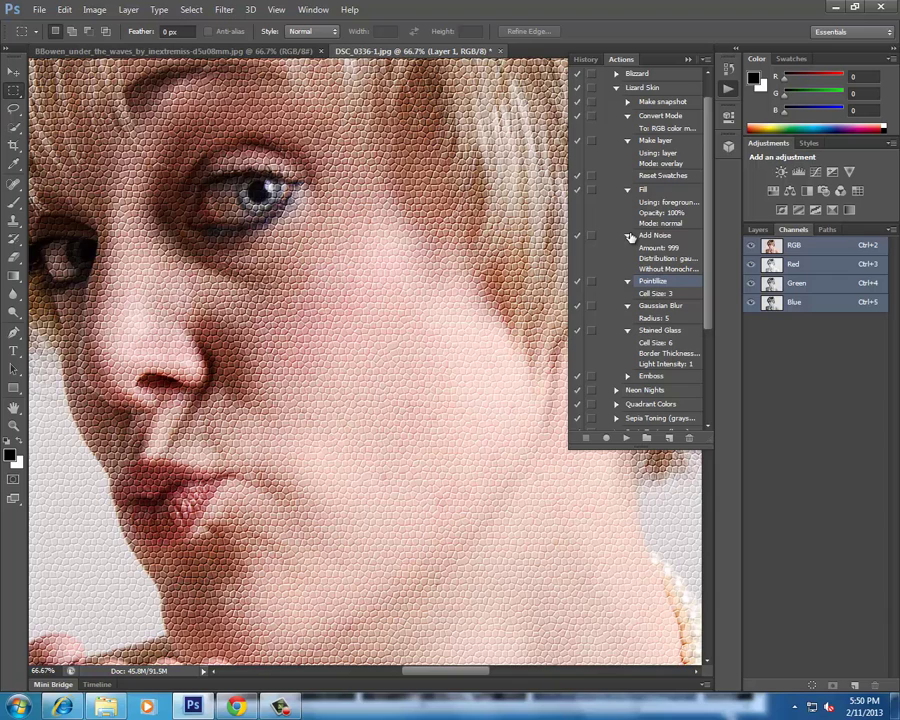
{"action": "left_click", "coordinate": [628, 376]}
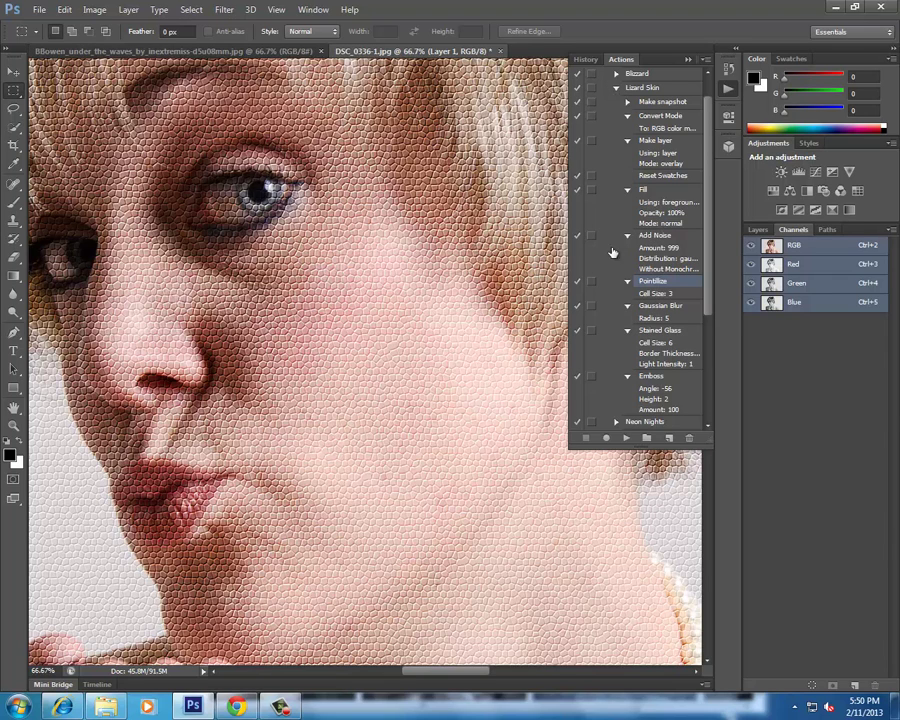
Collapse and play Lizard Skin on the portrait, then display the History panel
{"action": "left_click", "coordinate": [617, 88]}
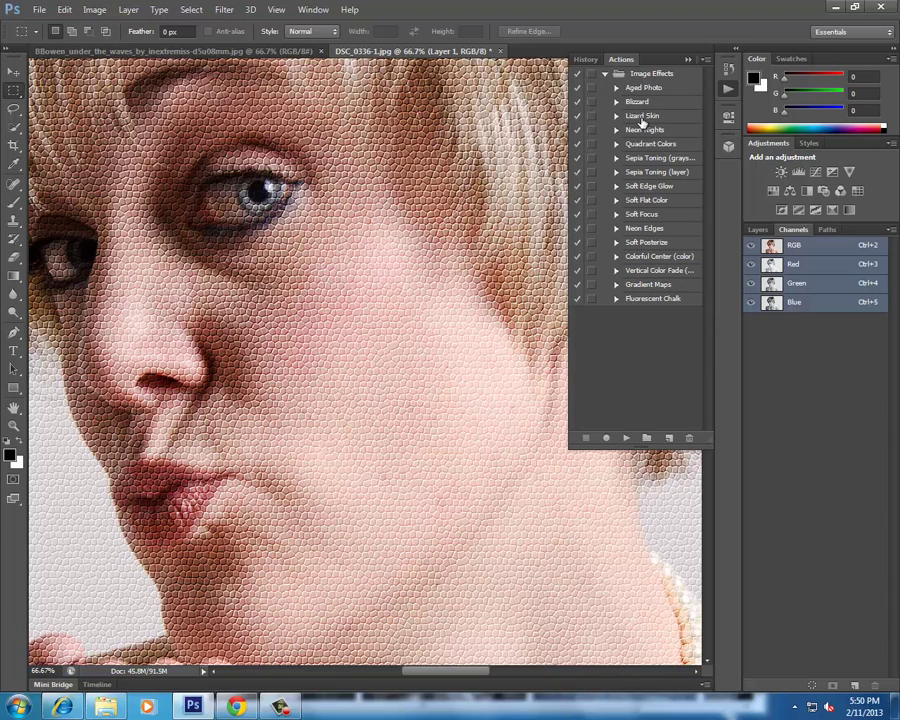
{"action": "left_click", "coordinate": [636, 116]}
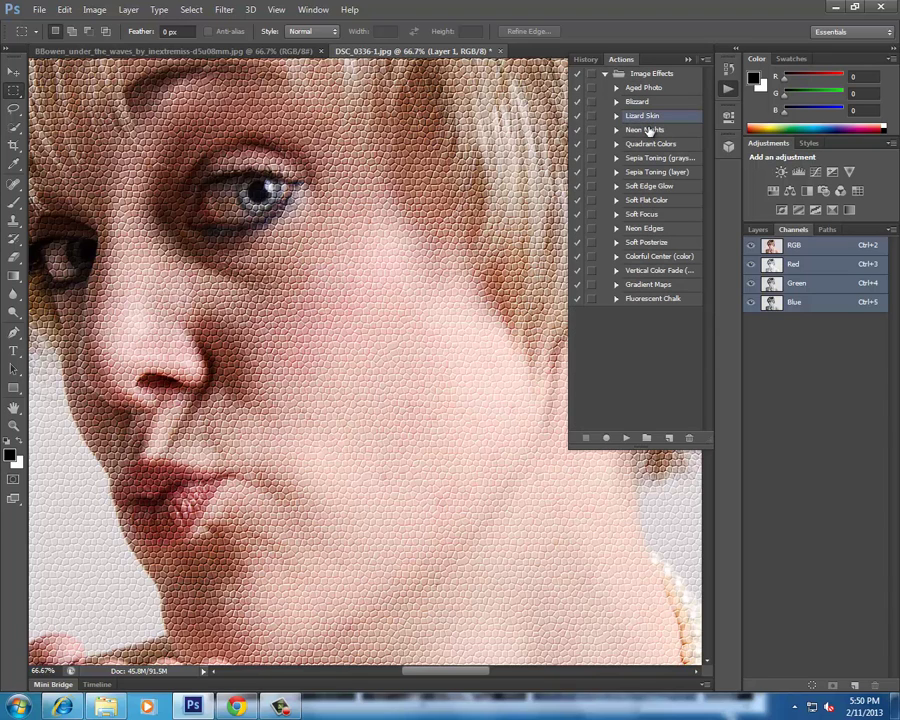
{"action": "left_click", "coordinate": [627, 439]}
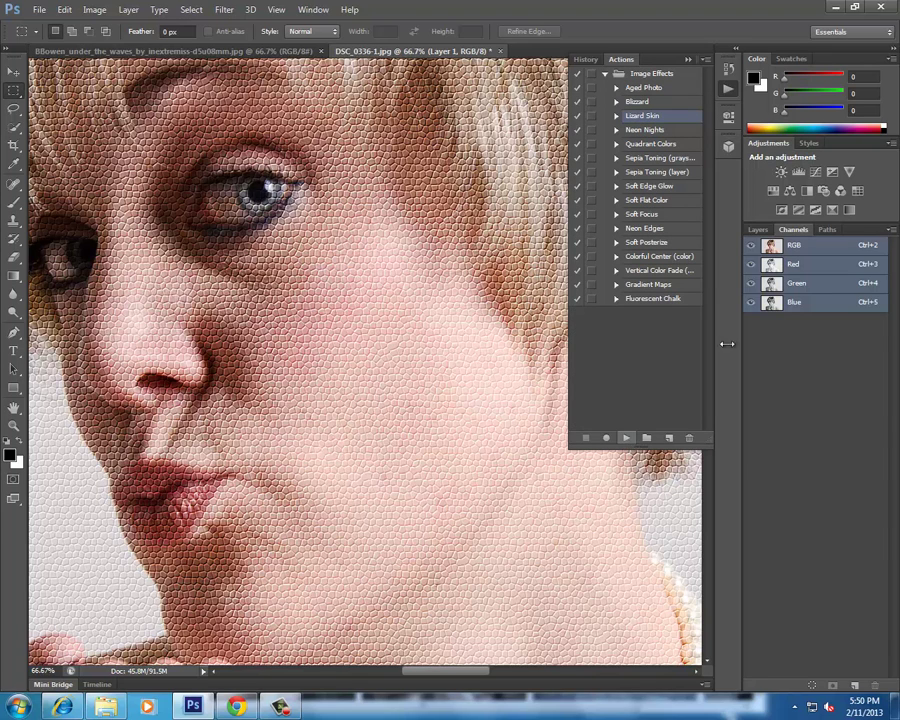
{"action": "left_click", "coordinate": [586, 60]}
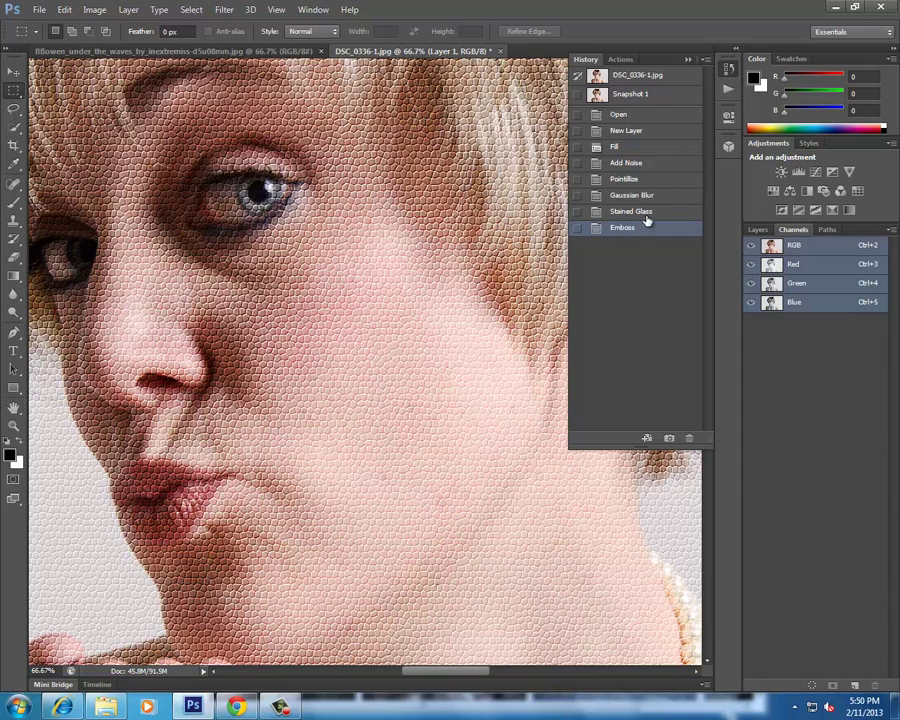
Step History back through Stained Glass, Gaussian Blur, Pointillize and Add Noise to Open
{"action": "left_click", "coordinate": [648, 213]}
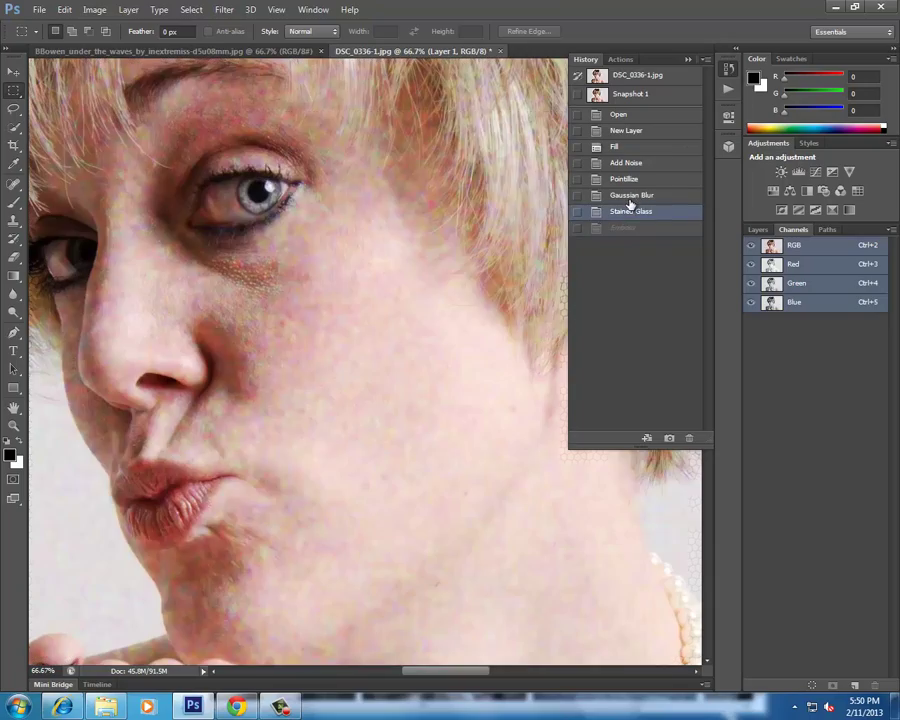
{"action": "left_click", "coordinate": [631, 195]}
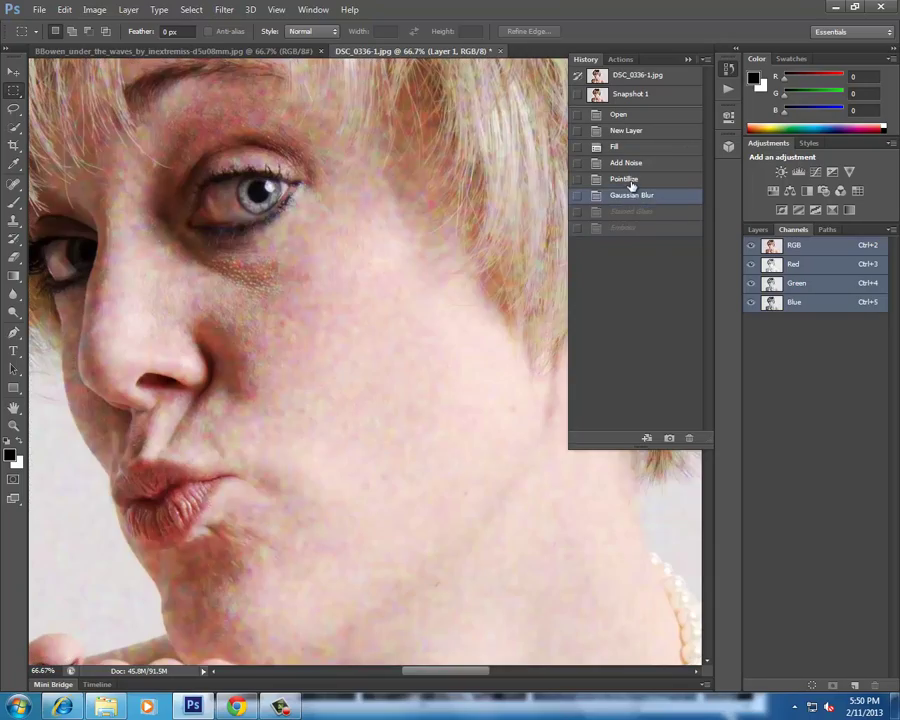
{"action": "left_click", "coordinate": [636, 179]}
{"action": "left_click", "coordinate": [642, 164]}
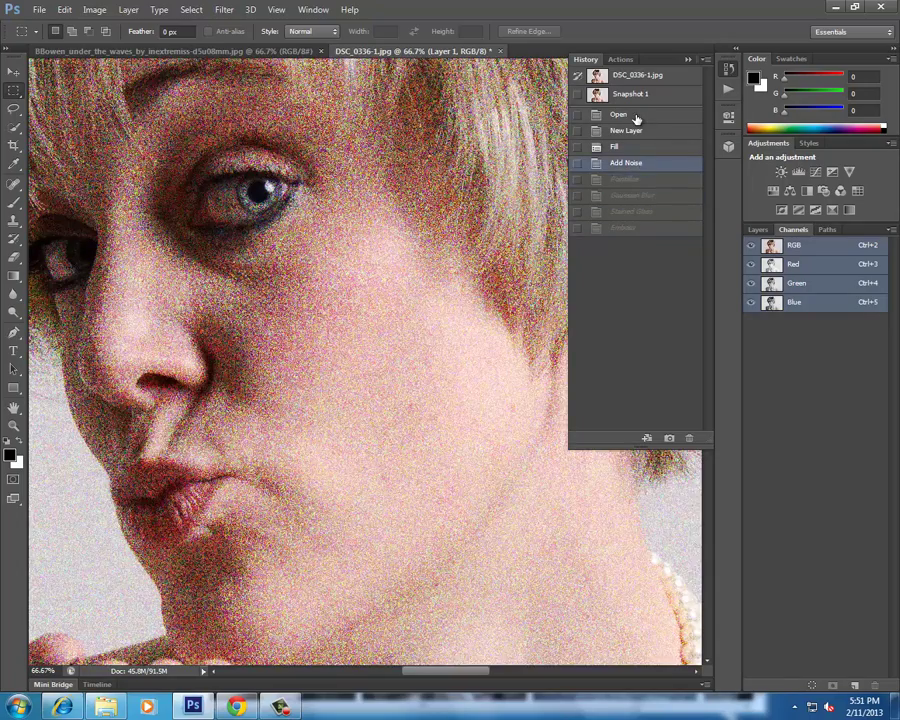
{"action": "left_click", "coordinate": [632, 115]}
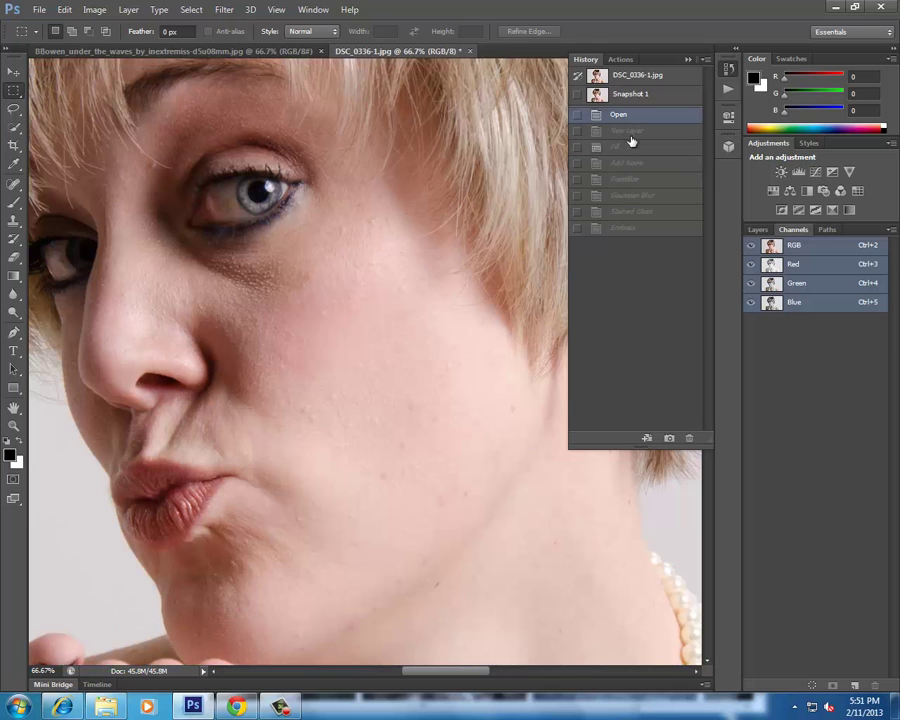
With the Layers panel showing, step forward from New Layer through each state to Emboss
{"action": "left_click", "coordinate": [631, 133]}
{"action": "left_click", "coordinate": [752, 229]}
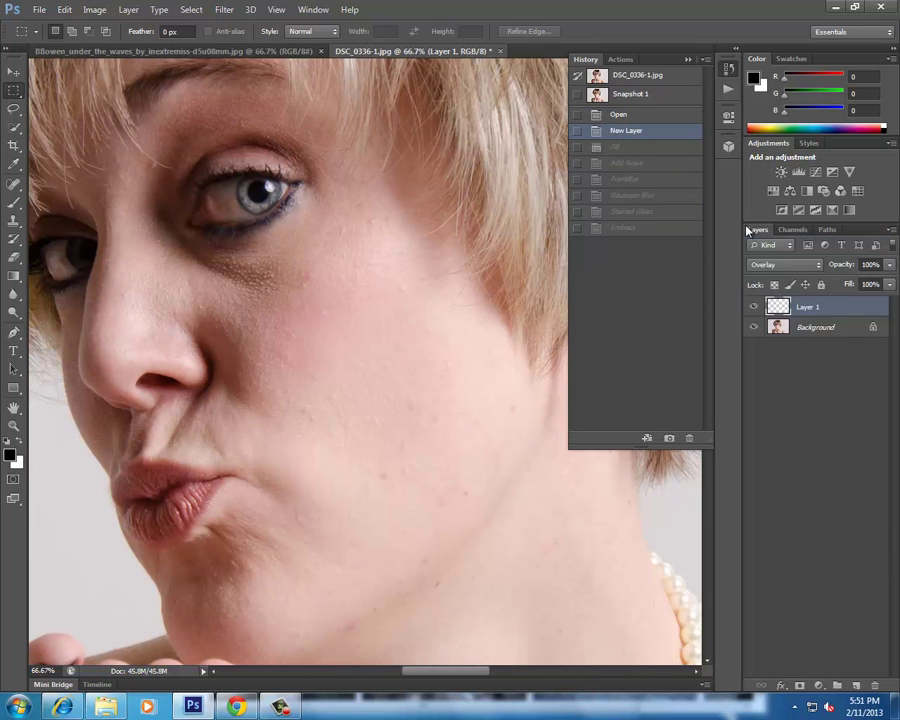
{"action": "left_click", "coordinate": [612, 149]}
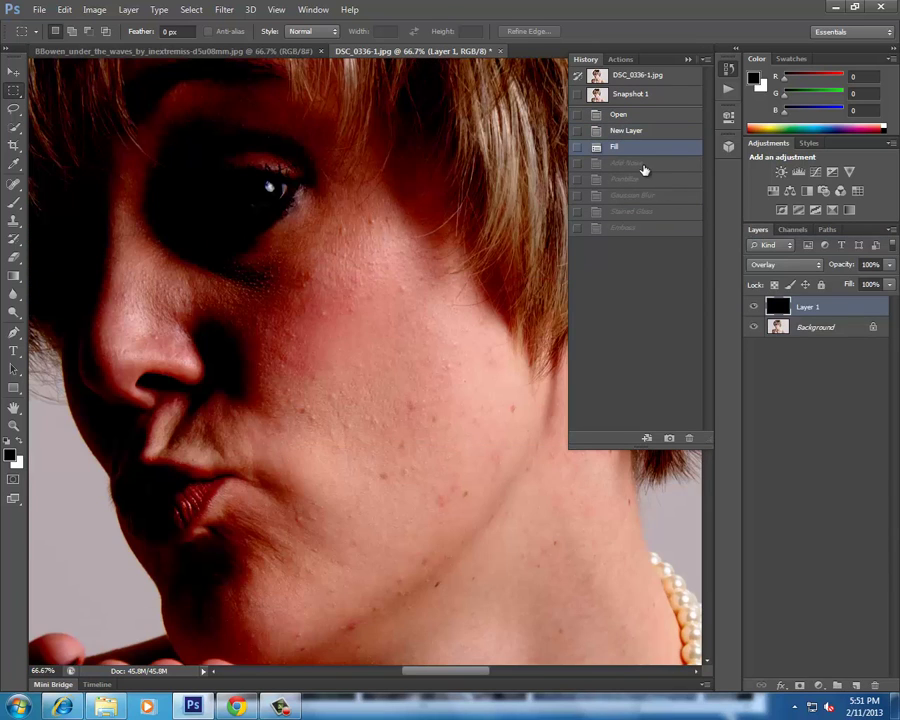
{"action": "left_click", "coordinate": [636, 164]}
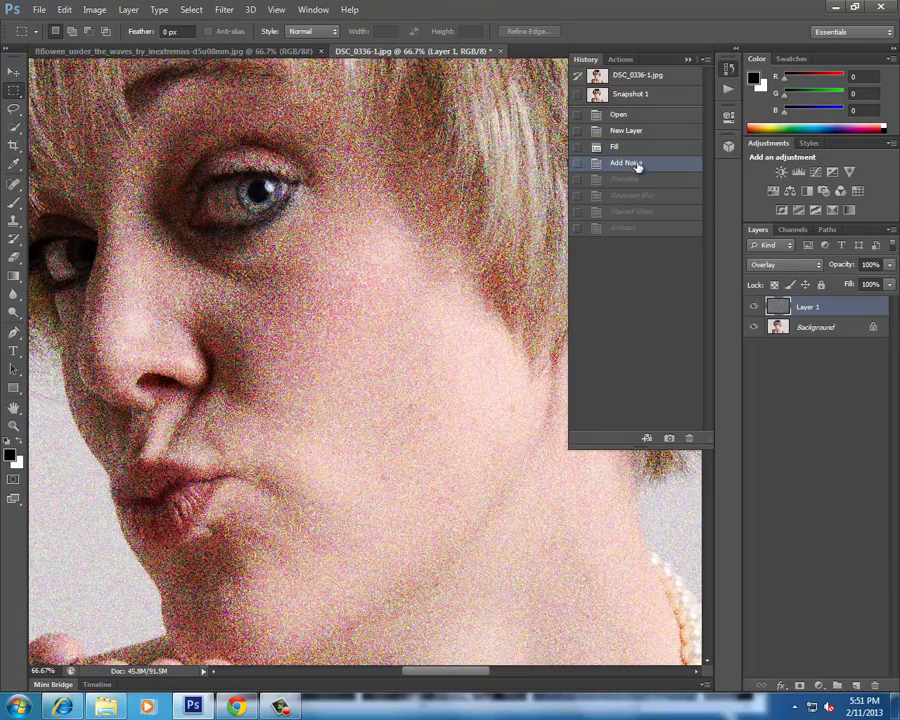
{"action": "left_click", "coordinate": [635, 180]}
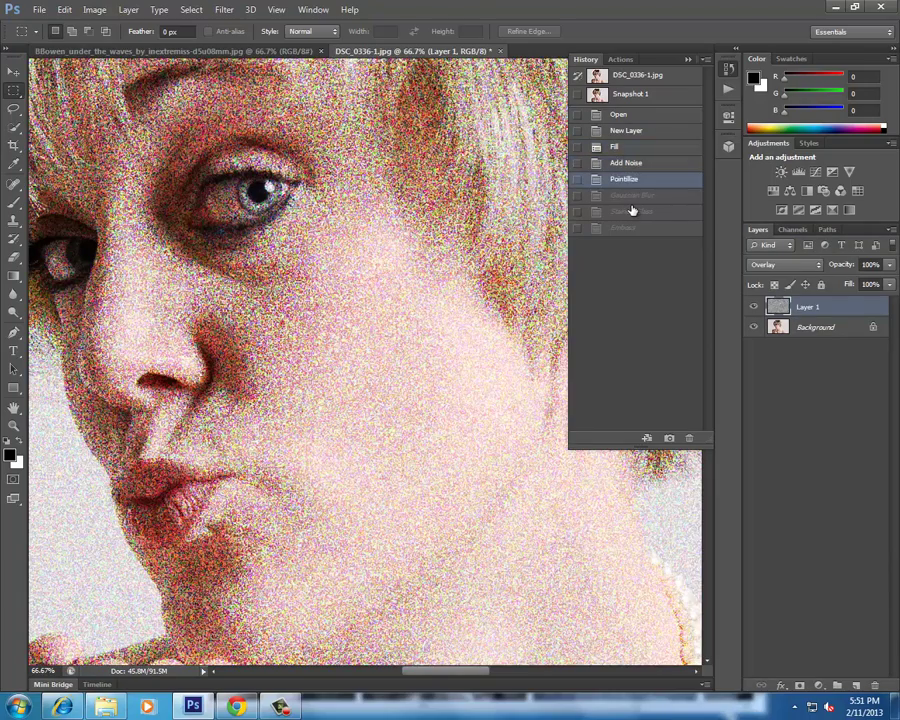
{"action": "left_click", "coordinate": [632, 211]}
{"action": "left_click", "coordinate": [632, 199]}
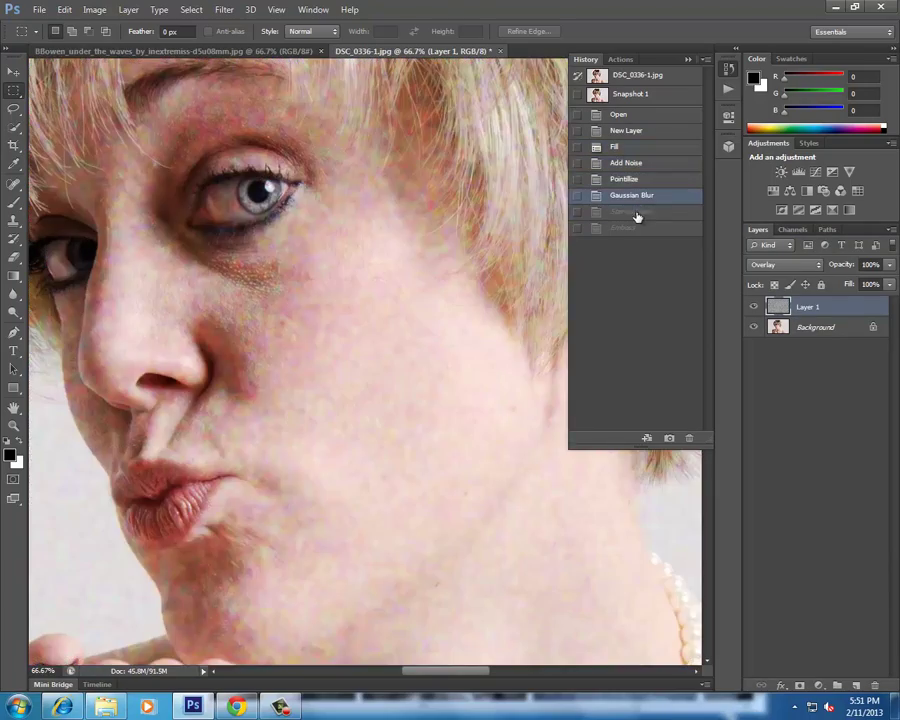
{"action": "left_click", "coordinate": [636, 214]}
{"action": "left_click", "coordinate": [633, 228]}
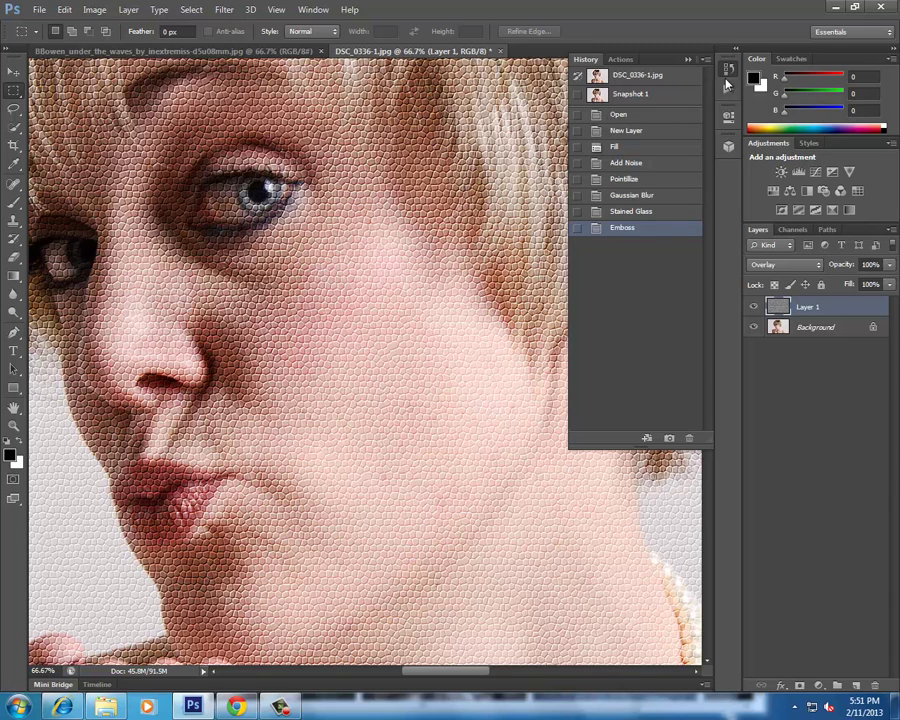
Switch the Actions panel to Button Mode
{"action": "left_click", "coordinate": [727, 86]}
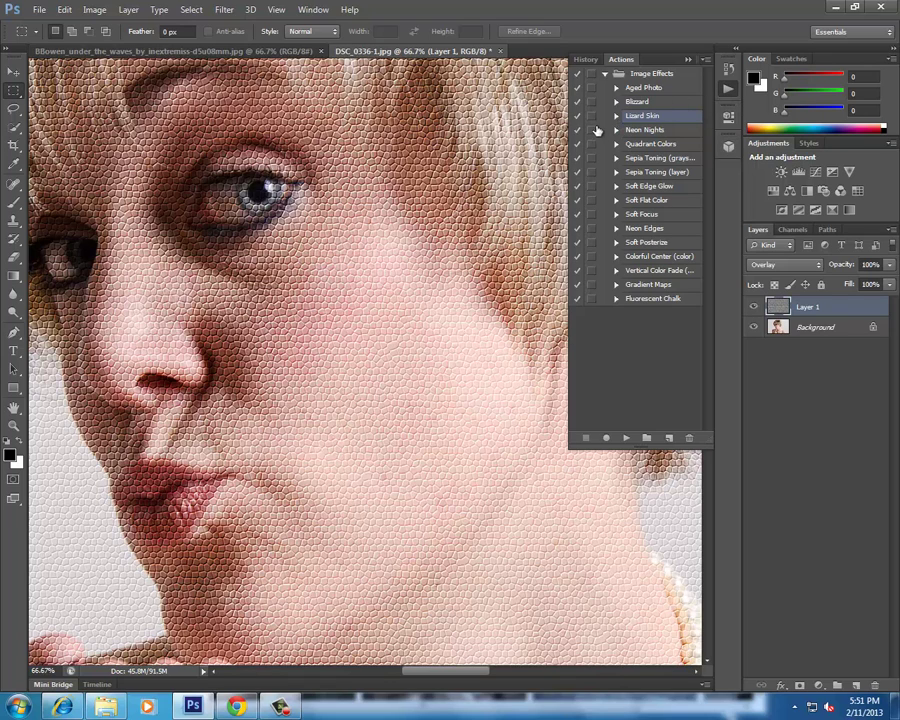
{"action": "left_click", "coordinate": [705, 60]}
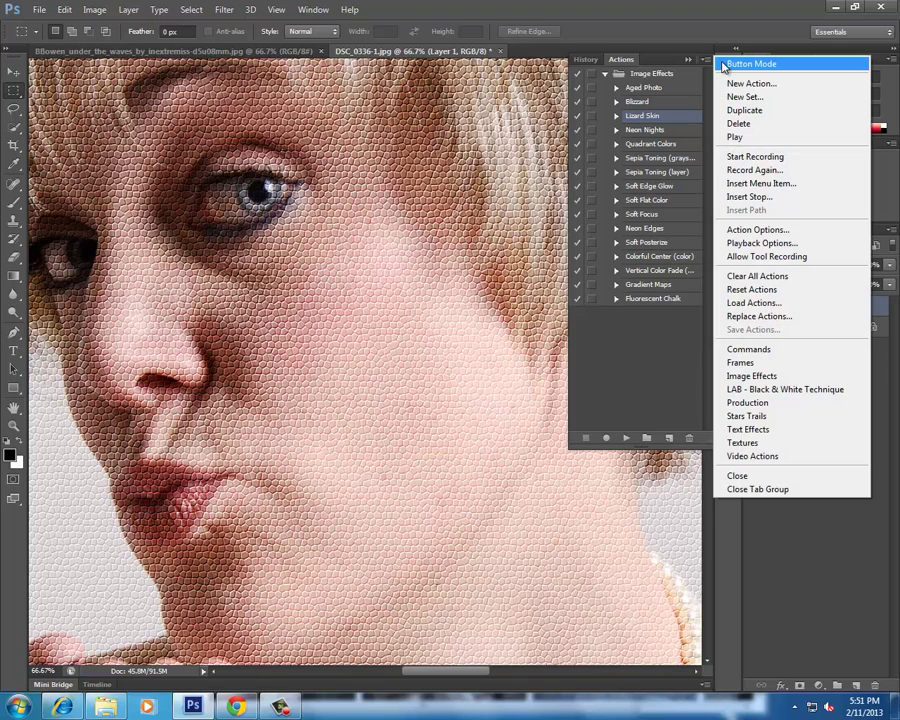
{"action": "left_click", "coordinate": [726, 64]}
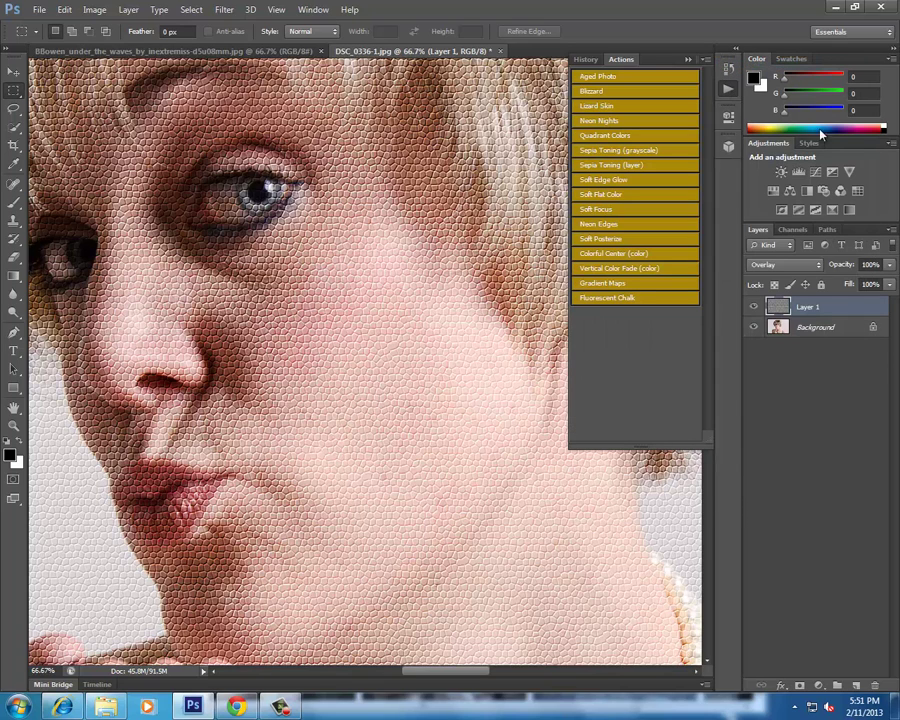
Run Lizard Skin again, then delete Layer 1 and Layer 2, leaving only Background
{"action": "left_click", "coordinate": [629, 119]}
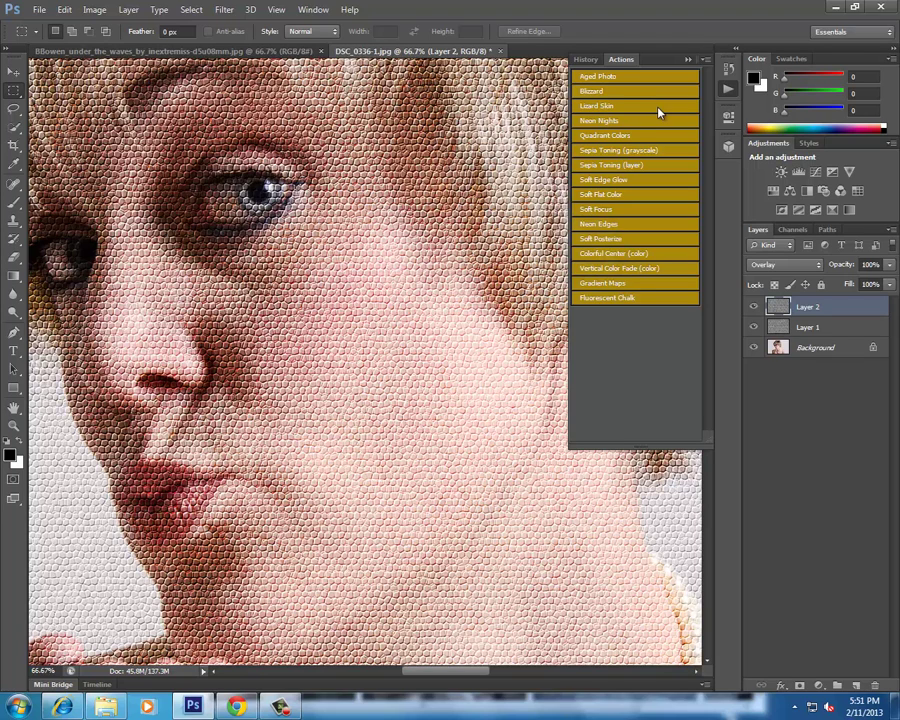
{"action": "left_click", "coordinate": [792, 328], "text": "ctrl"}
{"action": "left_click_drag", "start_coordinate": [792, 328], "coordinate": [876, 686]}
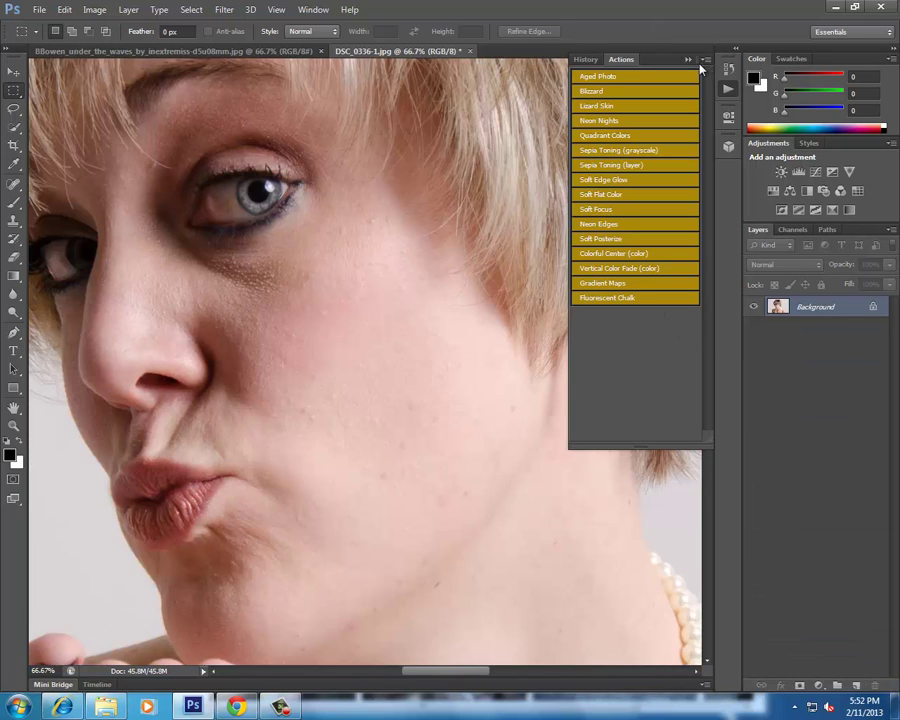
Turn Button Mode off and enable all dialogs for the Soft Edge Glow action
{"action": "left_click", "coordinate": [703, 61]}
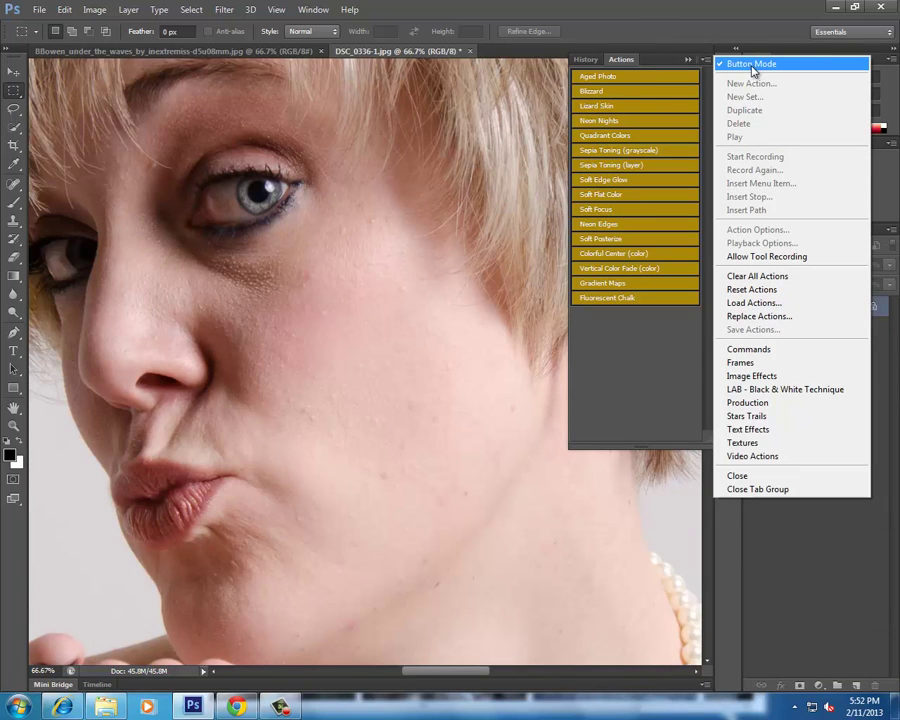
{"action": "left_click", "coordinate": [752, 65]}
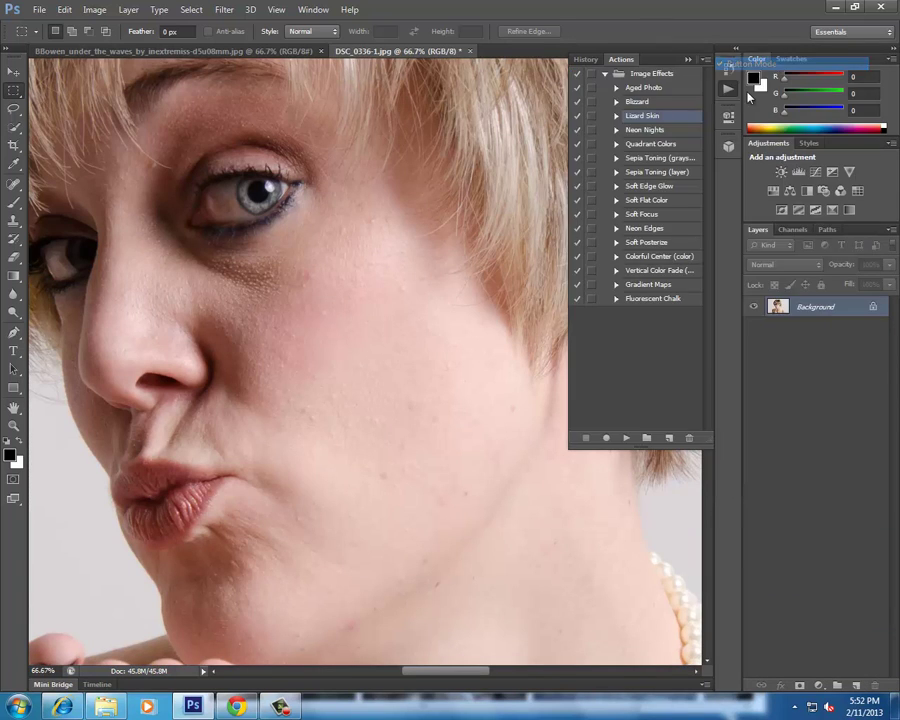
{"action": "left_click", "coordinate": [595, 190]}
{"action": "left_click", "coordinate": [421, 261]}
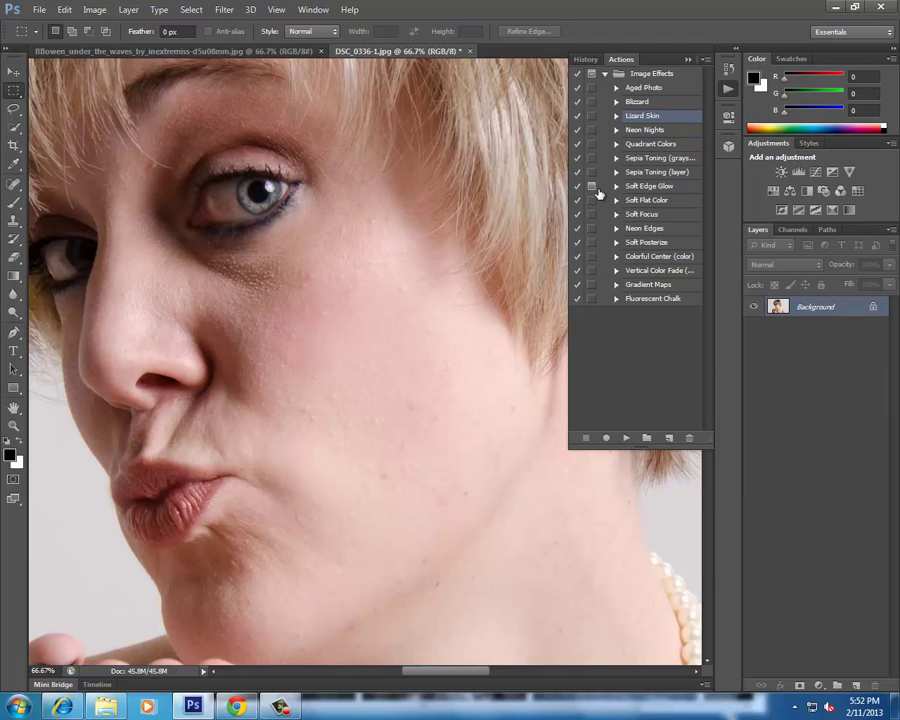
Play Soft Edge Glow on the portrait, accepting the default snapshot dialog
{"action": "left_click", "coordinate": [632, 187]}
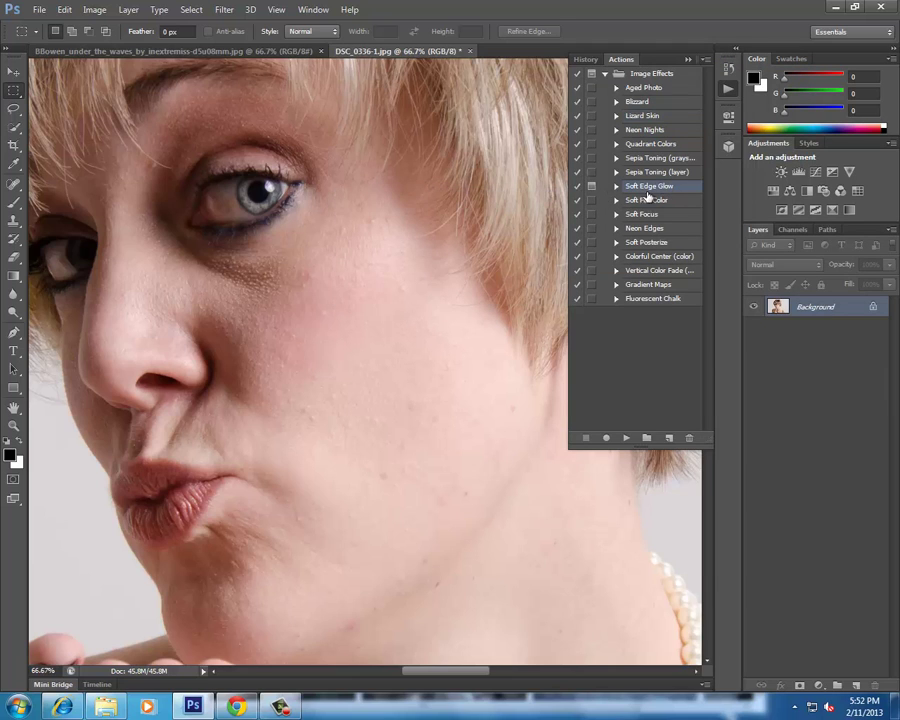
{"action": "left_click", "coordinate": [626, 437]}
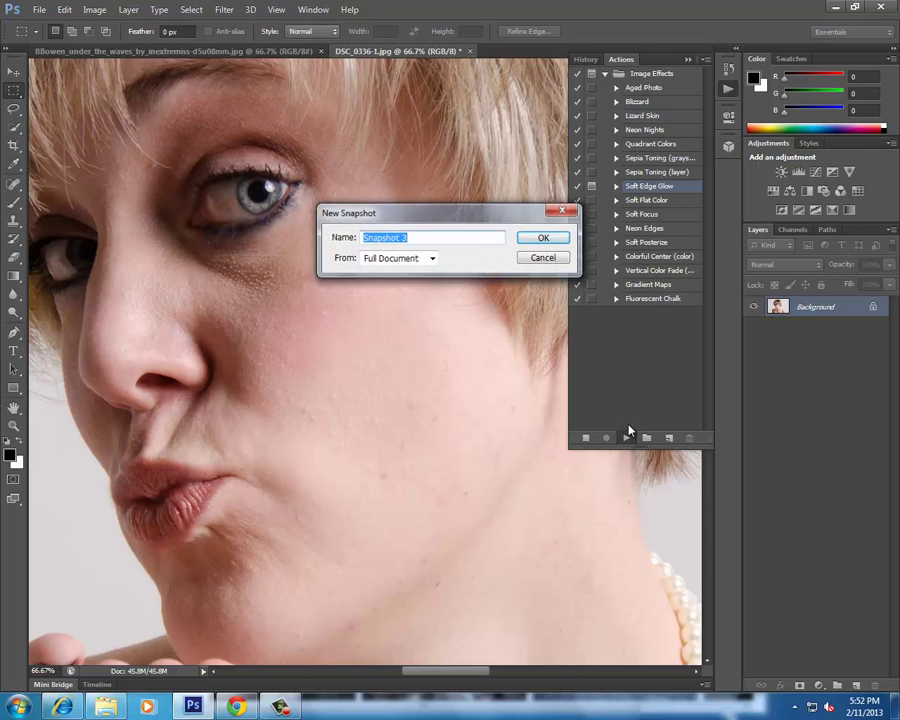
{"action": "key", "text": "Return"}
{"action": "key", "text": "Return"}
{"action": "key", "text": "Return"}
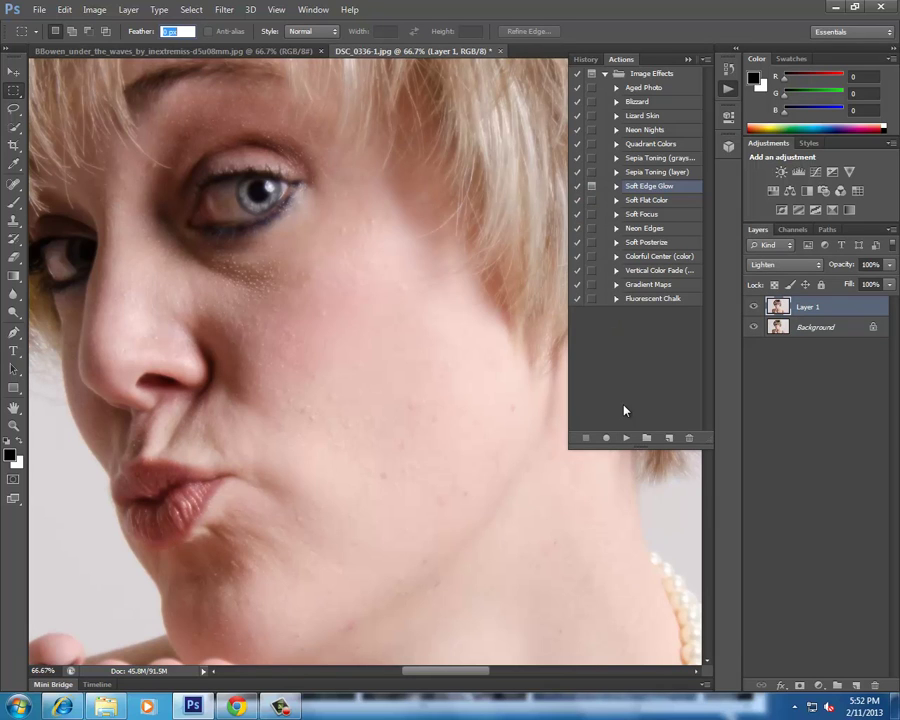
Turn off dialog pauses for the whole Soft Edge Glow action and its duplicate-layer and Gaussian Blur steps
{"action": "left_click", "coordinate": [616, 186]}
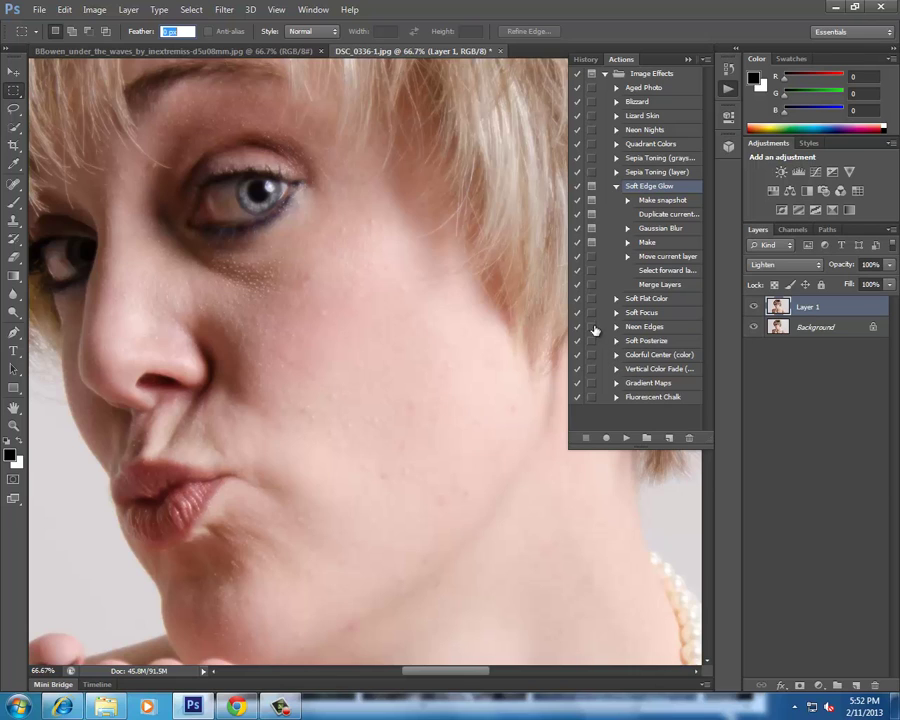
{"action": "left_click", "coordinate": [591, 186]}
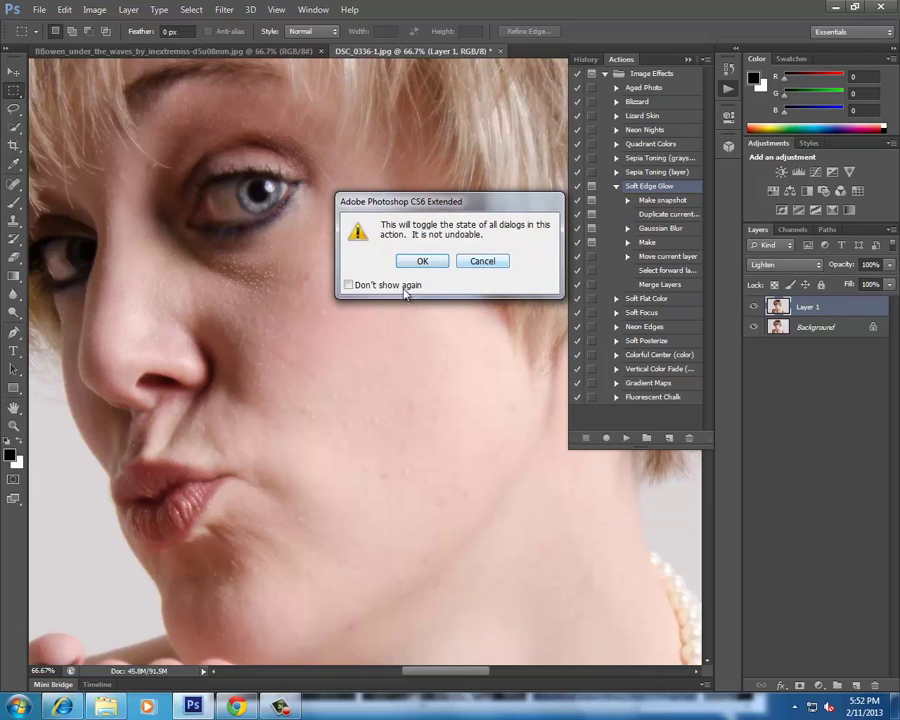
{"action": "key", "text": "Return"}
{"action": "left_click", "coordinate": [592, 228]}
{"action": "left_click", "coordinate": [591, 214]}
Disable and re-enable the Make snapshot, duplicate layer and Gaussian Blur steps, and stop the Make step's dialog pause
{"action": "left_click", "coordinate": [578, 228]}
{"action": "left_click", "coordinate": [577, 214]}
{"action": "left_click", "coordinate": [577, 200]}
{"action": "left_click", "coordinate": [577, 200]}
{"action": "left_click", "coordinate": [577, 214]}
{"action": "left_click", "coordinate": [578, 229]}
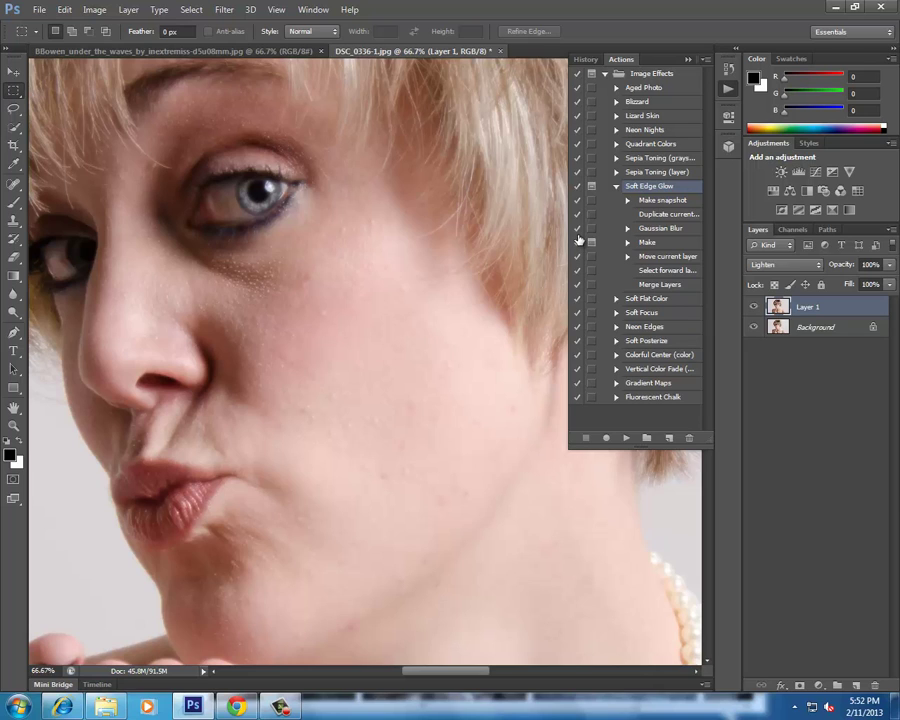
{"action": "left_click", "coordinate": [591, 242]}
{"action": "left_click", "coordinate": [615, 187]}
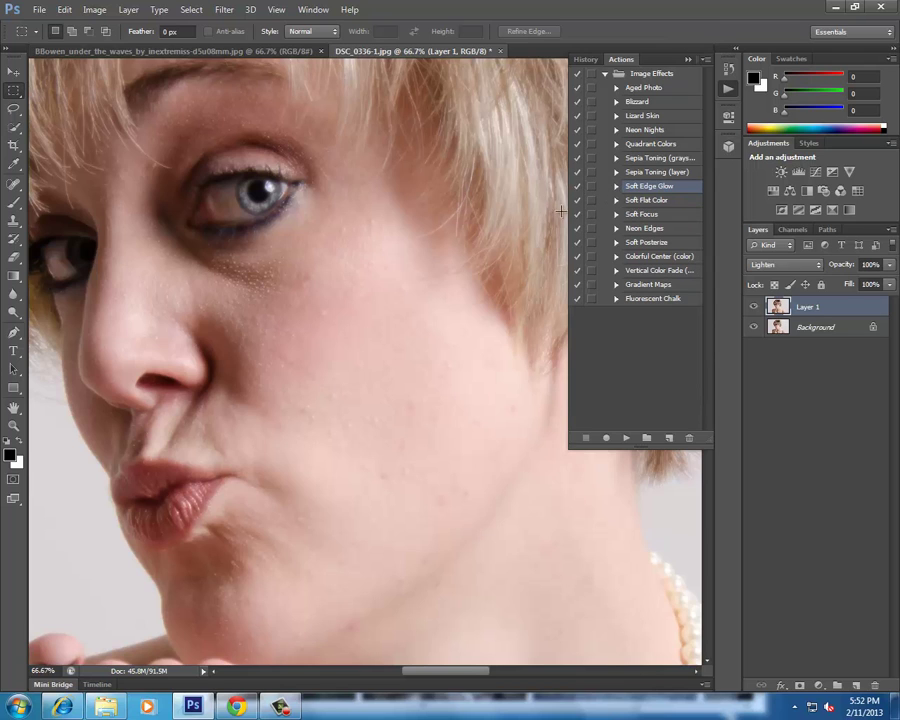
Switch the Actions panel to Button Mode and run Soft Flat Color on the portrait
{"action": "left_click", "coordinate": [615, 187]}
{"action": "left_click", "coordinate": [591, 214]}
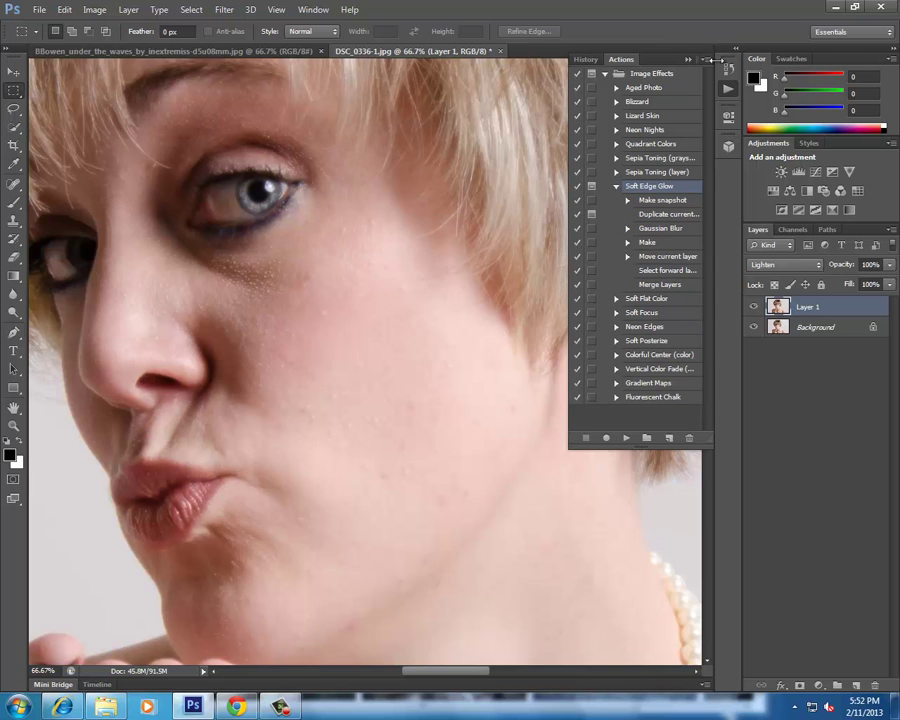
{"action": "left_click", "coordinate": [707, 59]}
{"action": "left_click", "coordinate": [742, 64]}
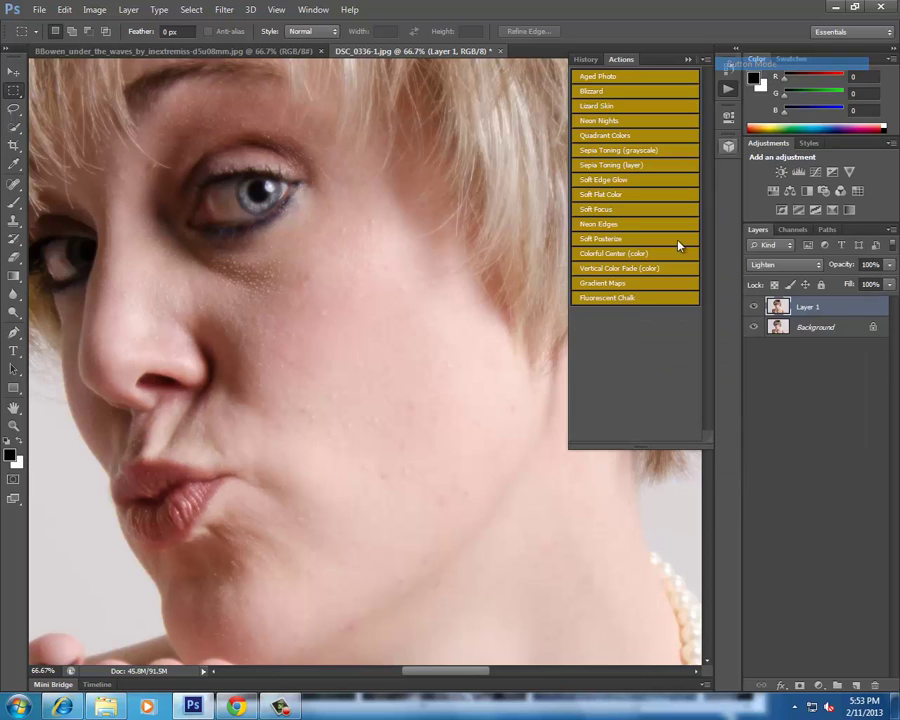
{"action": "left_click", "coordinate": [636, 195]}
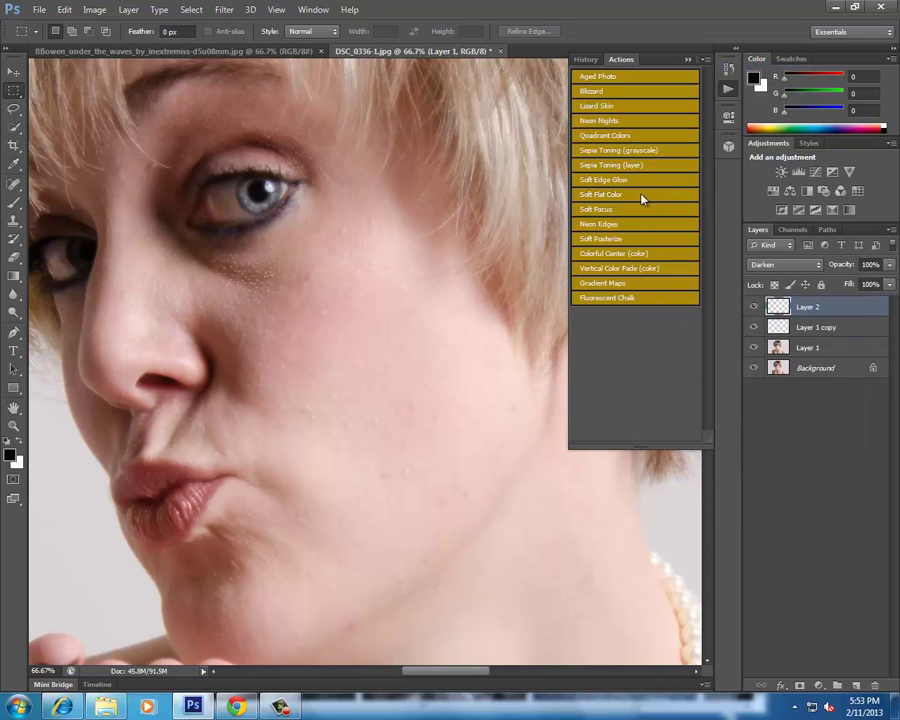